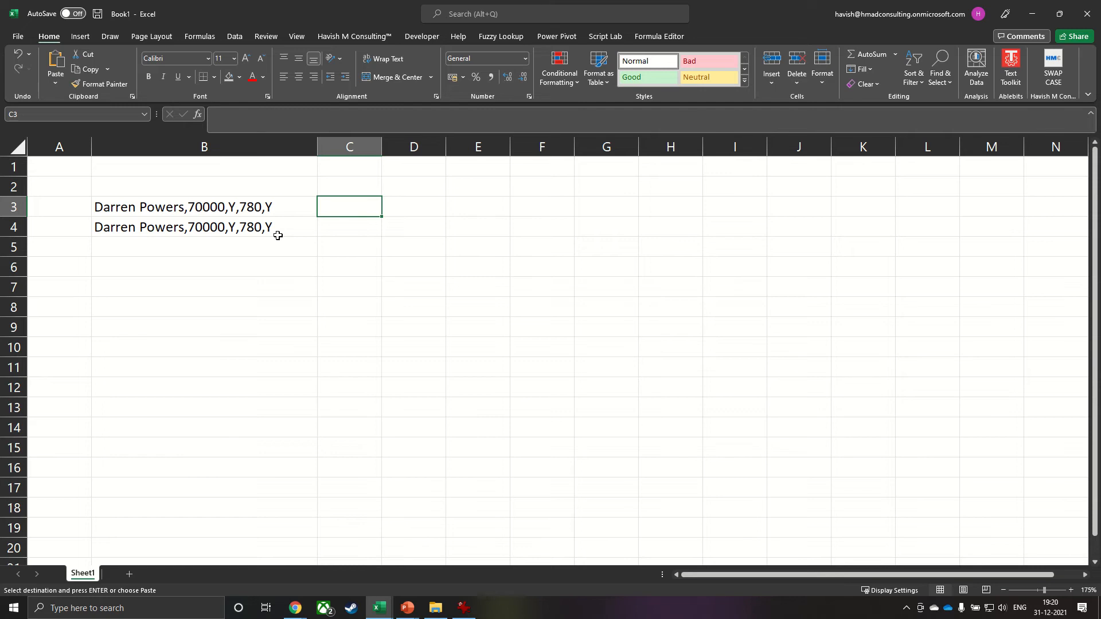
pyautogui.click(131, 211)
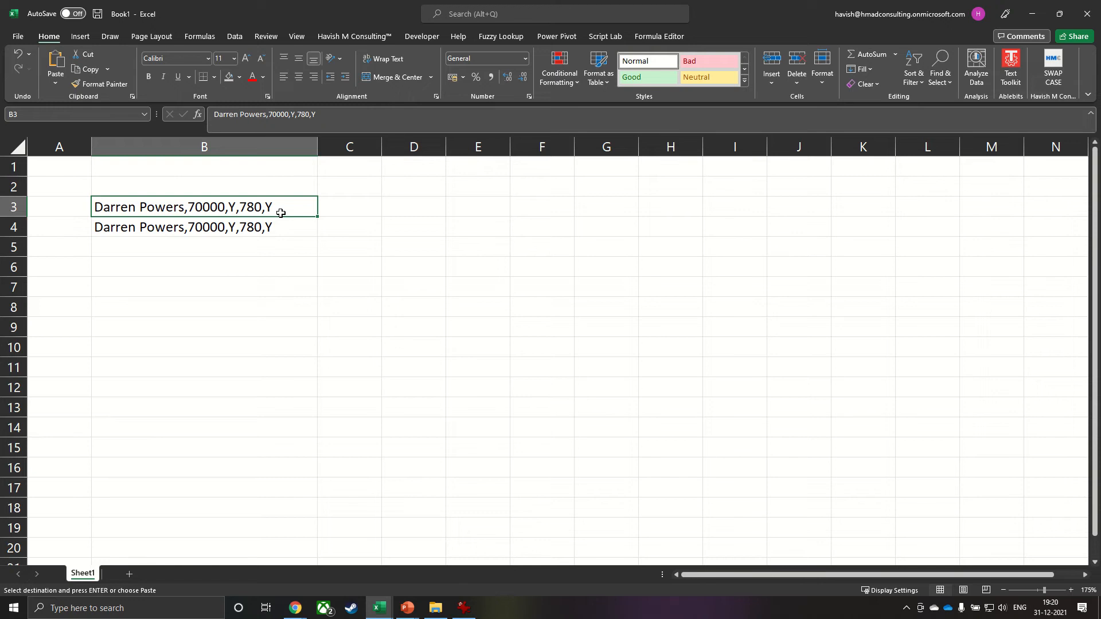
pyautogui.press('Right')
pyautogui.hotkey('shift', 'Right')
pyautogui.hotkey('shift', 'Right')
pyautogui.hotkey('shift', 'Right')
pyautogui.hotkey('shift', 'Right')
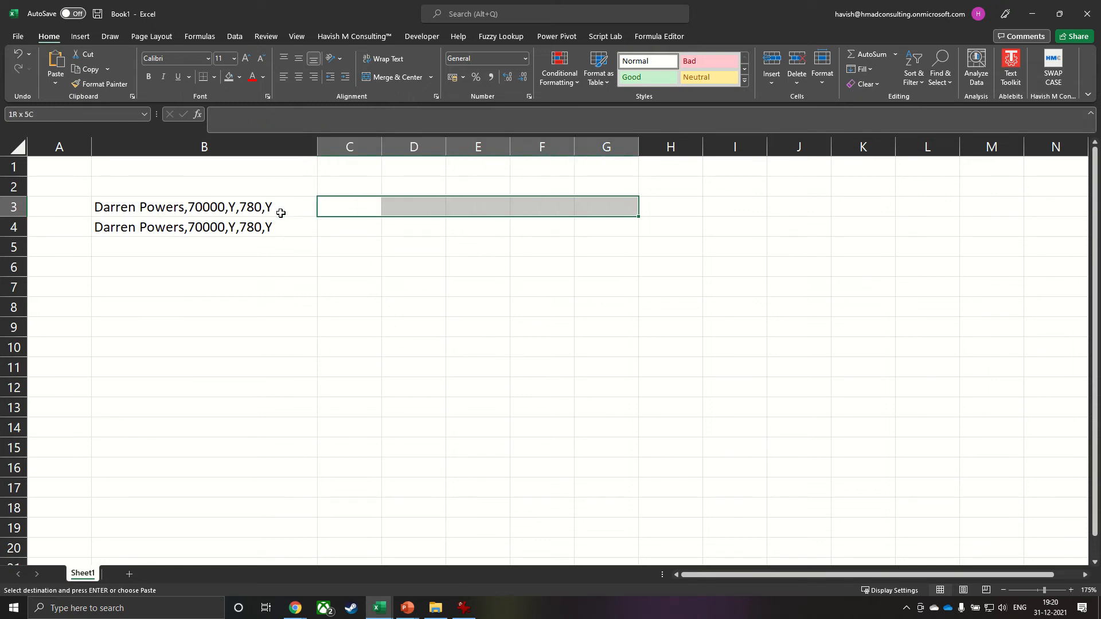
# Split cell B3 with Text to Columns using the Comma delimiter, and undo the split.
pyautogui.click(281, 213)
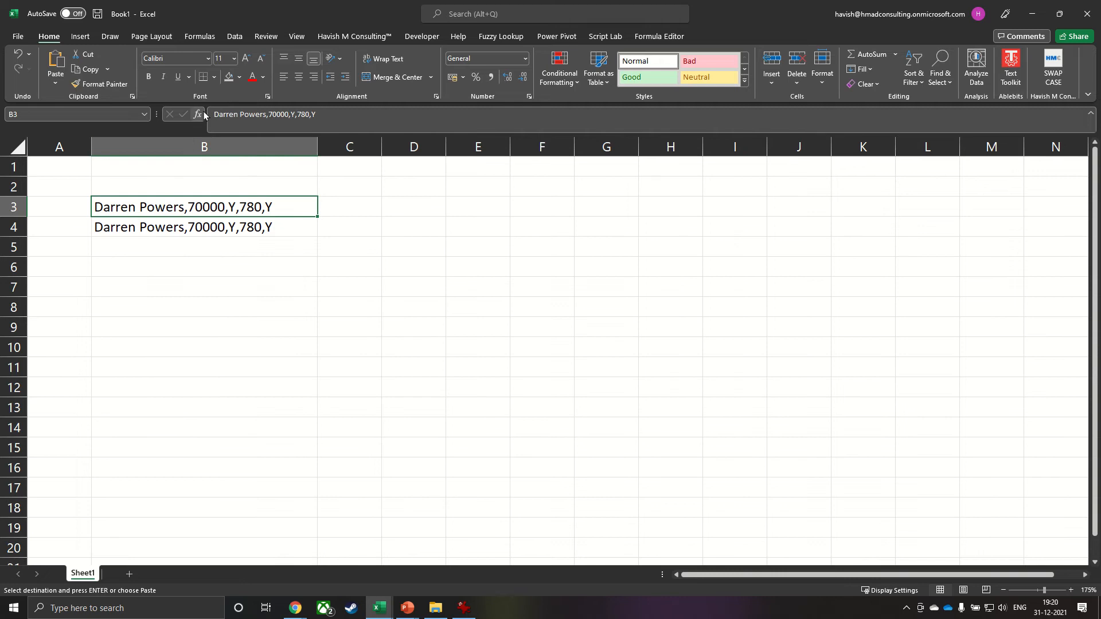
pyautogui.click(235, 37)
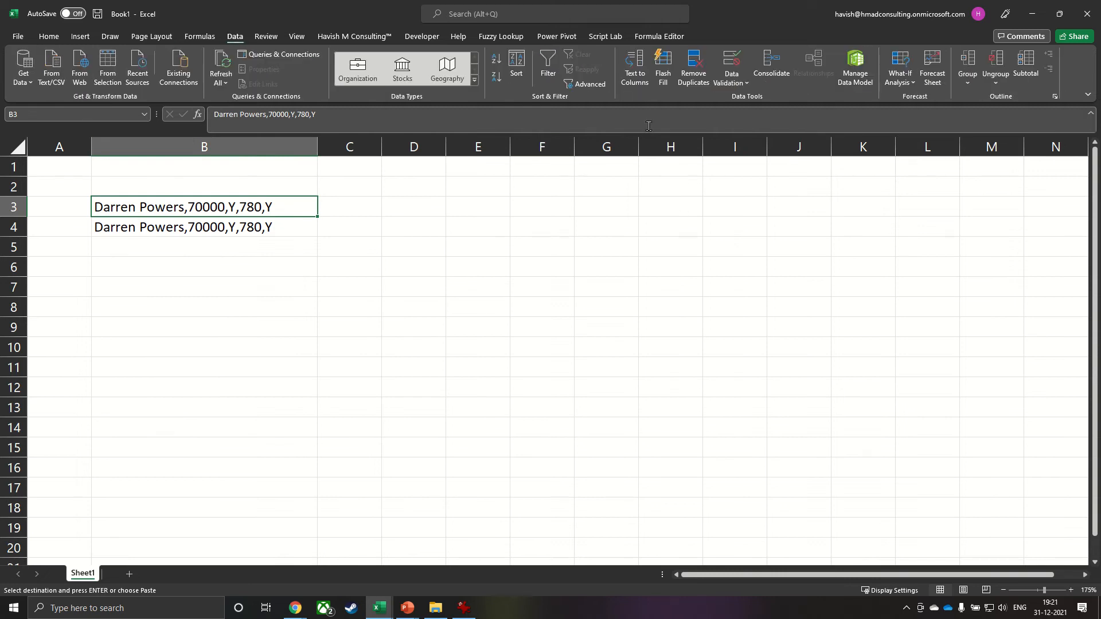
pyautogui.click(640, 82)
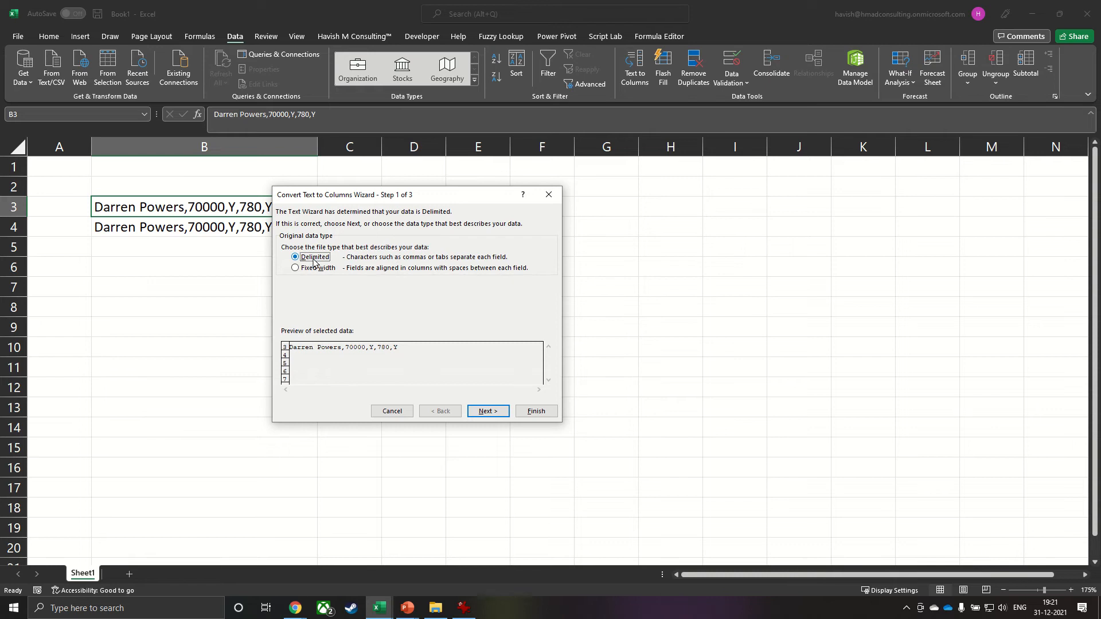
pyautogui.click(490, 411)
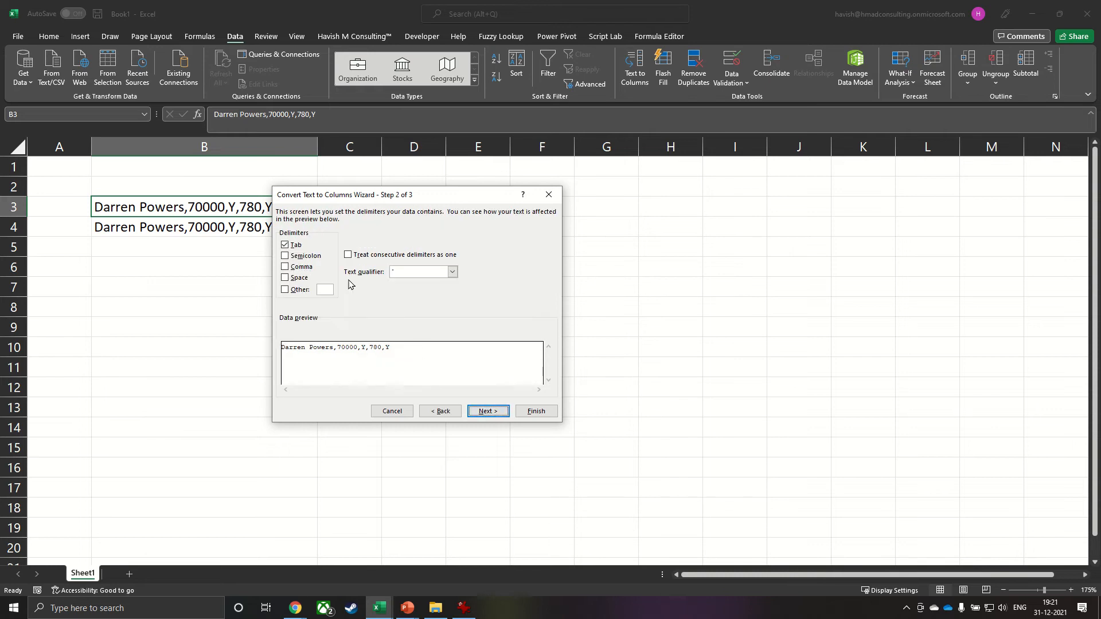
pyautogui.click(288, 268)
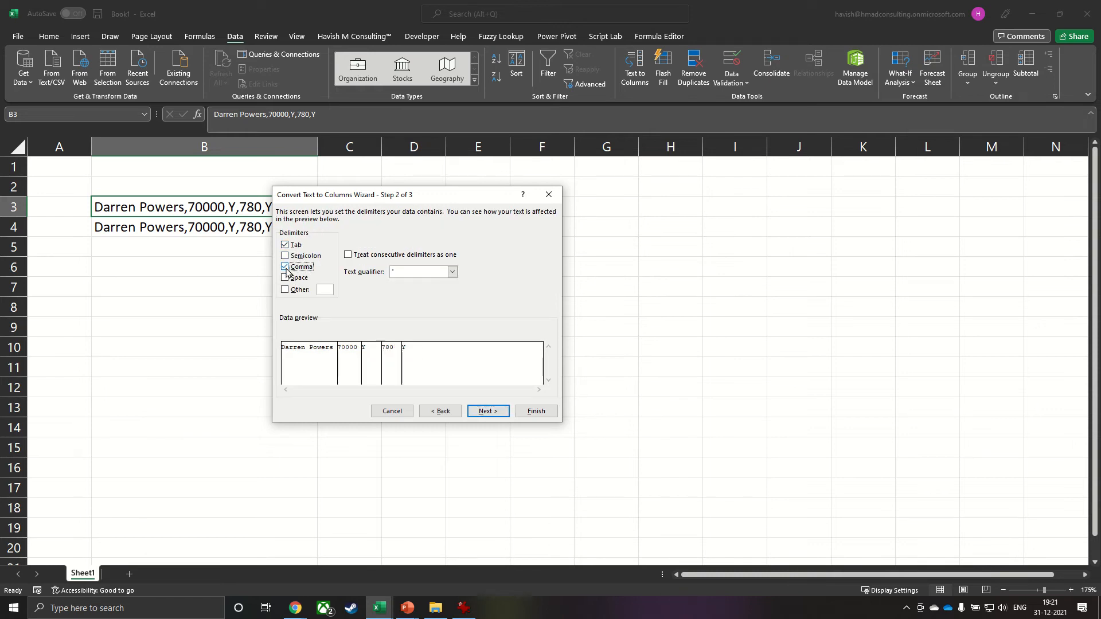
pyautogui.click(485, 412)
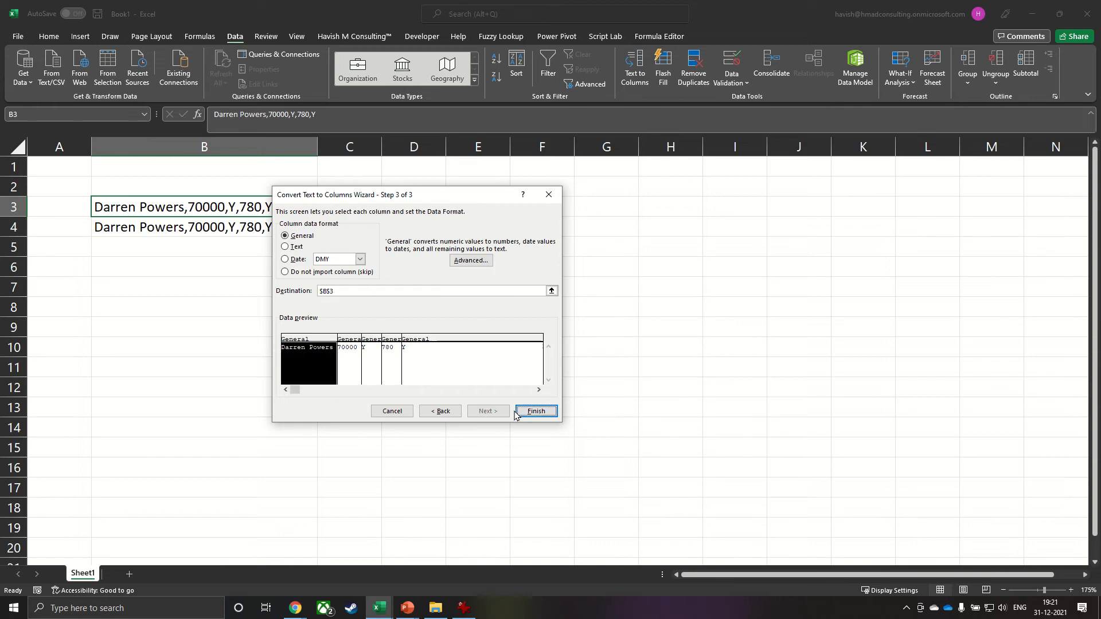
pyautogui.click(536, 411)
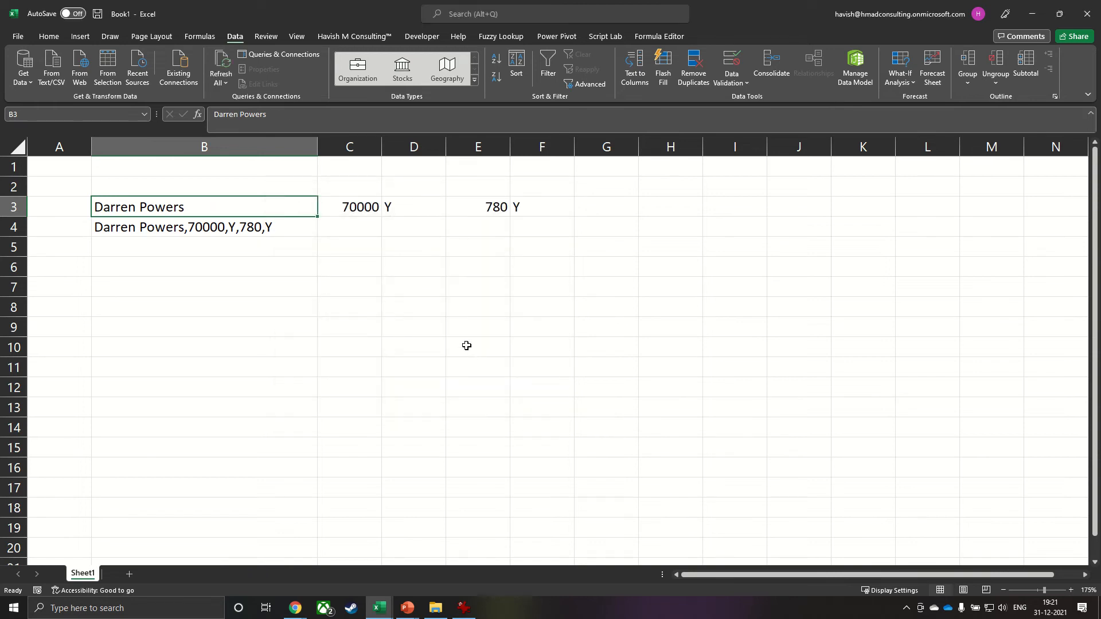
pyautogui.hotkey('ctrl', 'z')
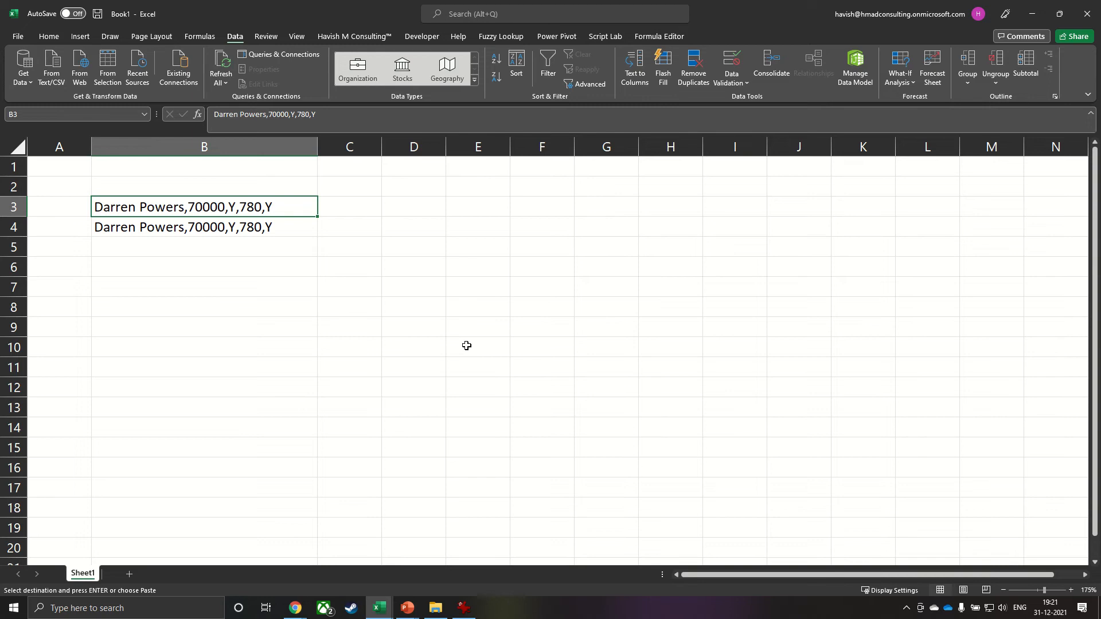
# Enter =SUBSTITUTE(B3, ",", "</y><y>") in cell C3, with the replacement text in quotation marks.
pyautogui.press('Right')
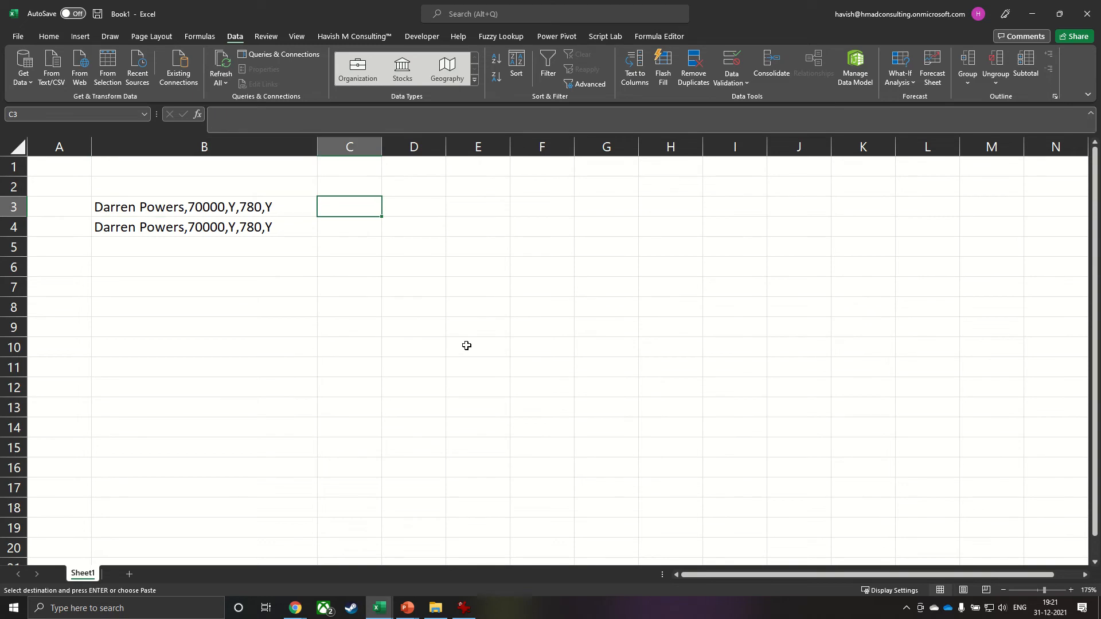
pyautogui.write('=')
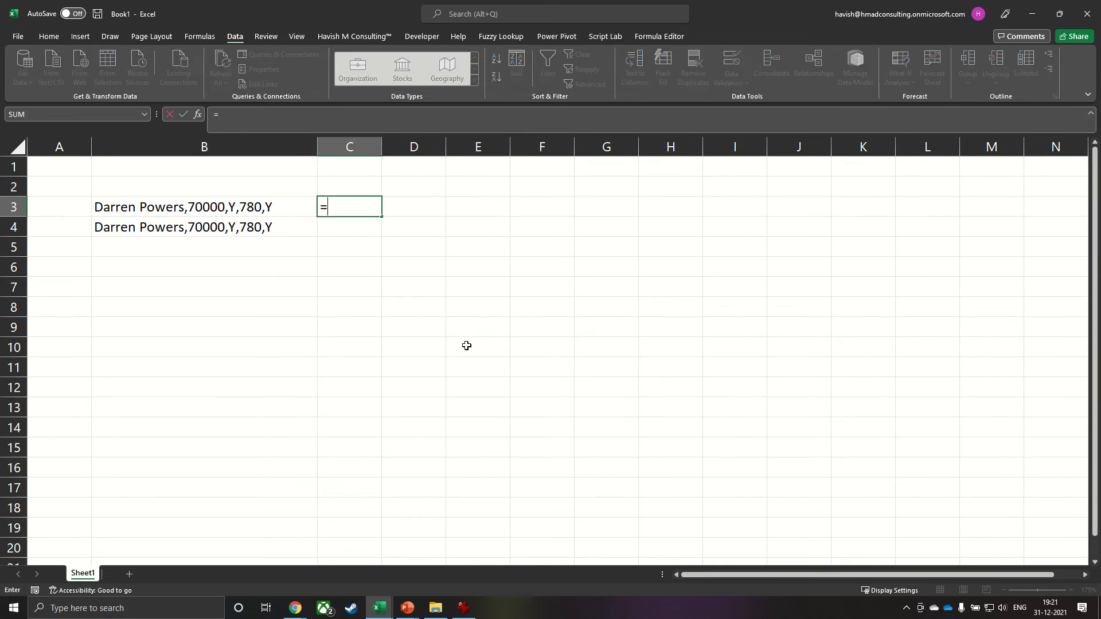
pyautogui.write('substitu')
pyautogui.press('Tab')
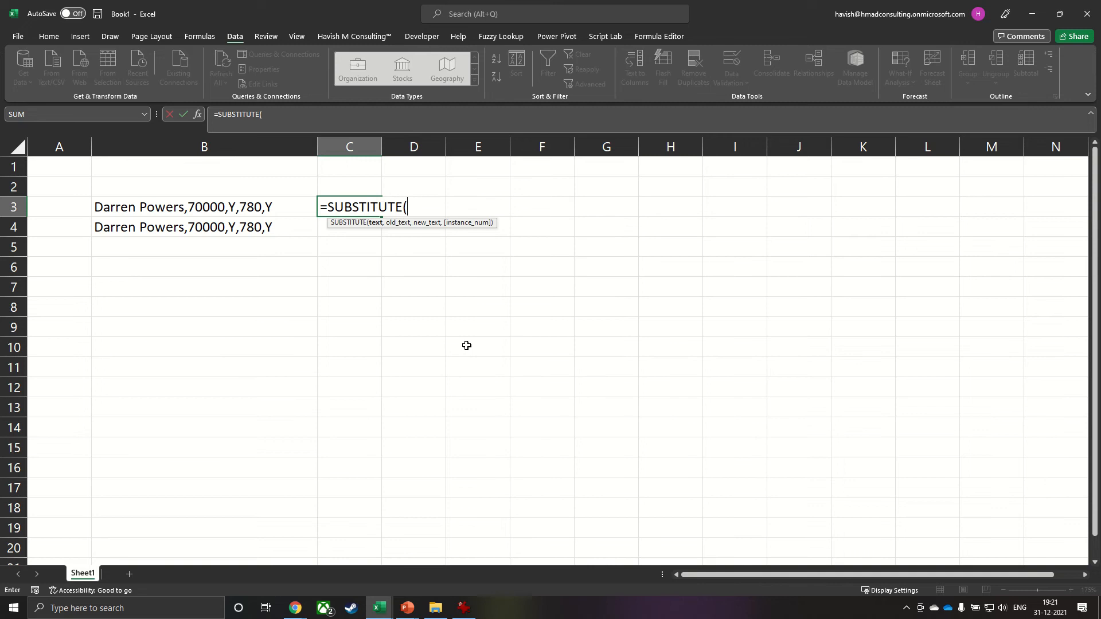
pyautogui.press('Left')
pyautogui.write(',')
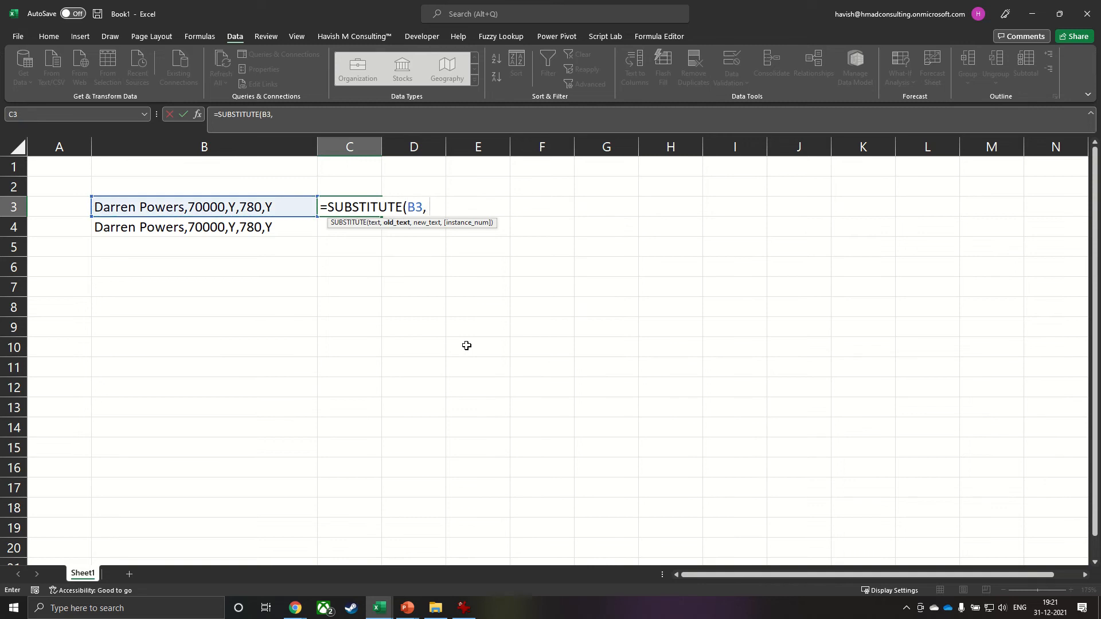
pyautogui.write(' ",", <')
pyautogui.write('/y>')
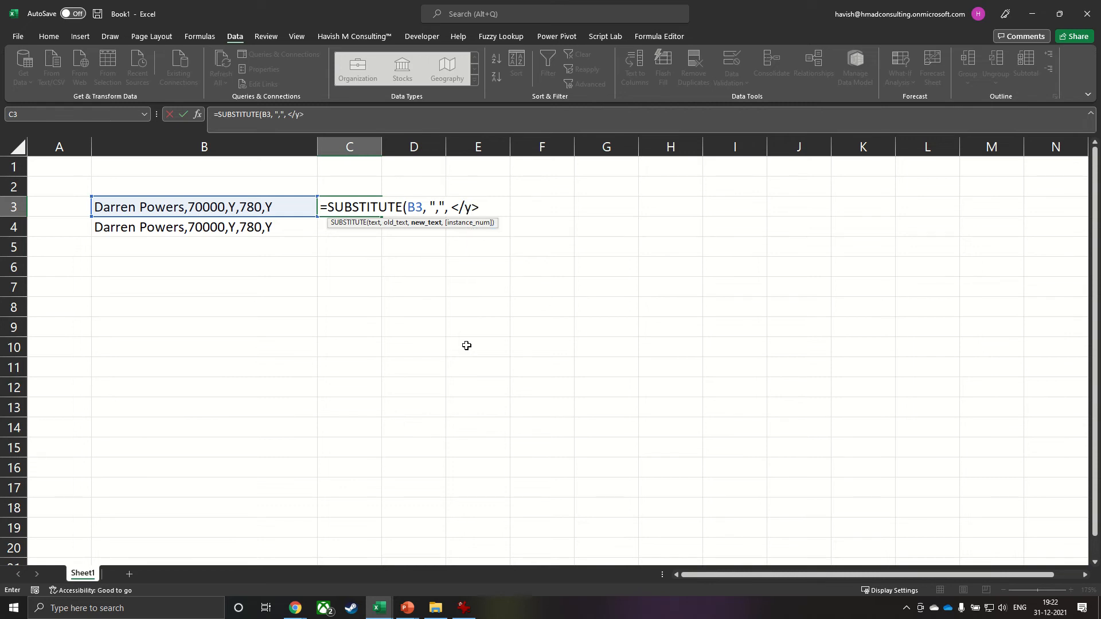
pyautogui.write('<y>")')
pyautogui.press('Return')
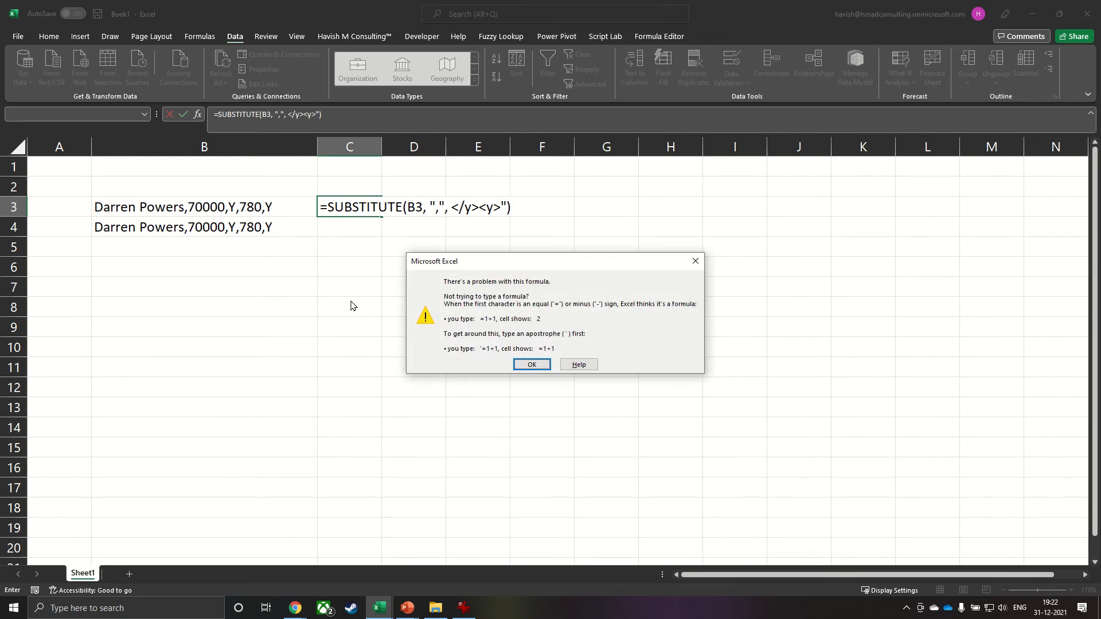
pyautogui.press('Return')
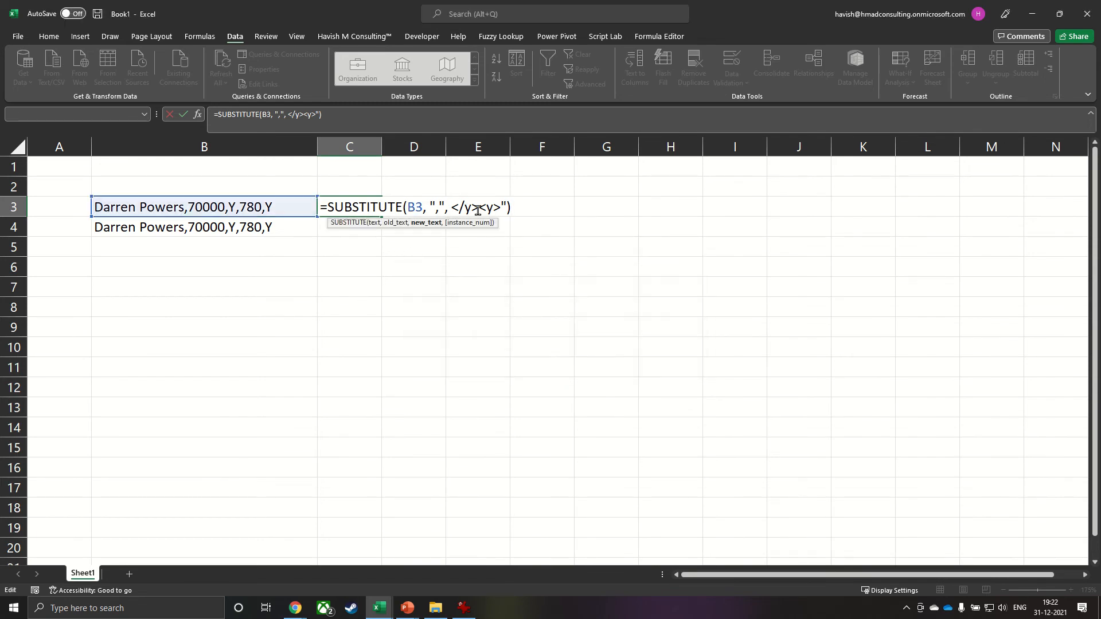
pyautogui.write('"')
pyautogui.press('Return')
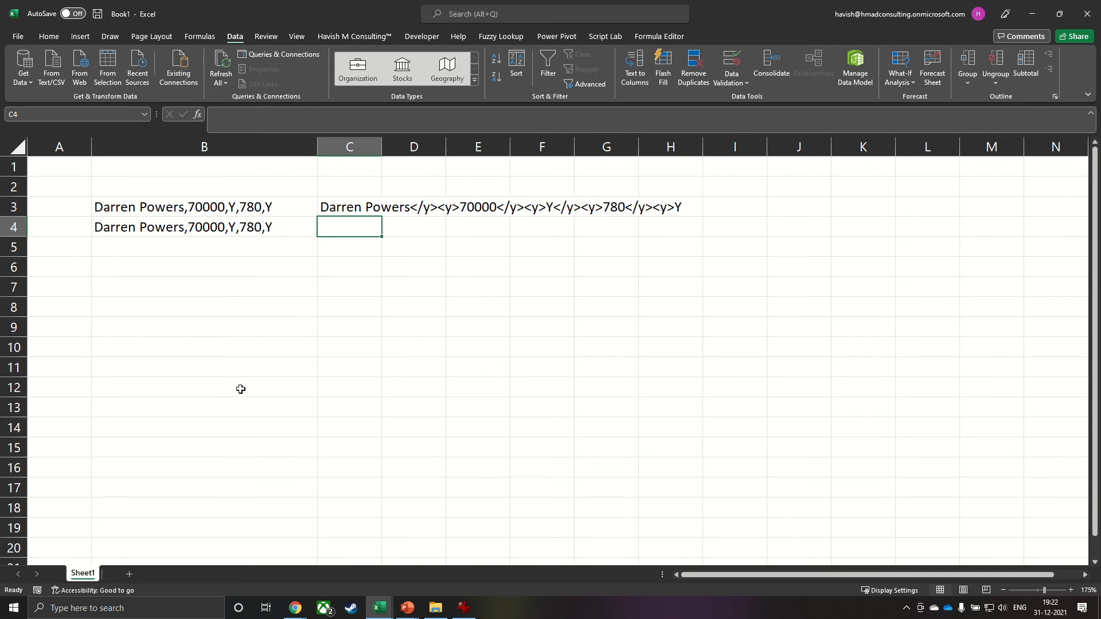
# Wrap the SUBSTITUTE formula in C3 in FILTERXML, with "<x><y>" & before SUBSTITUTE on its own line.
pyautogui.press('Up')
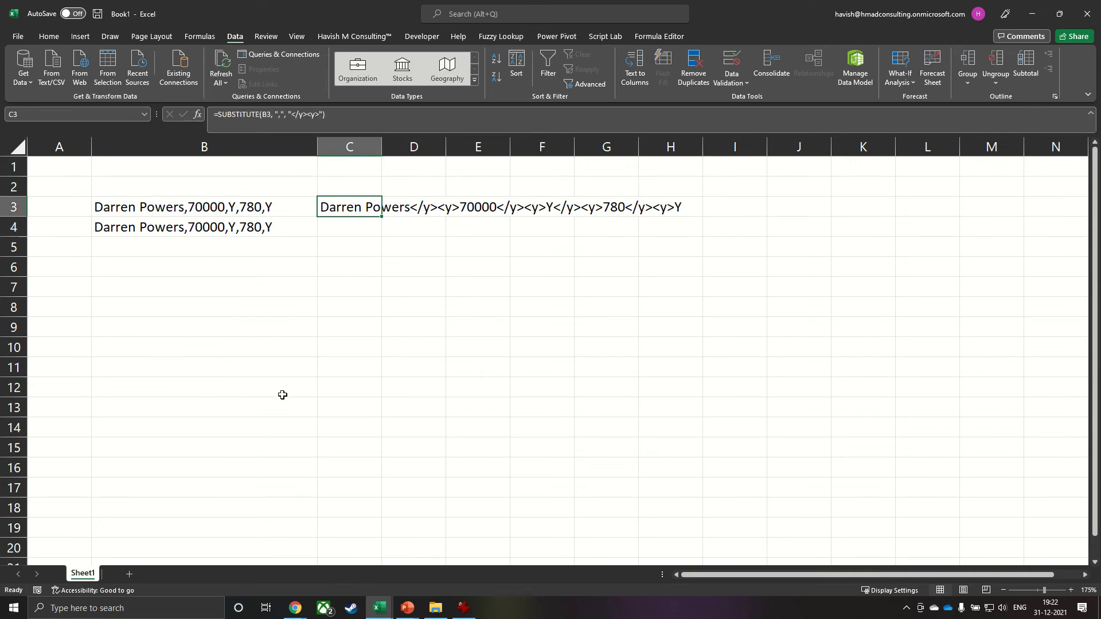
pyautogui.press('F2')
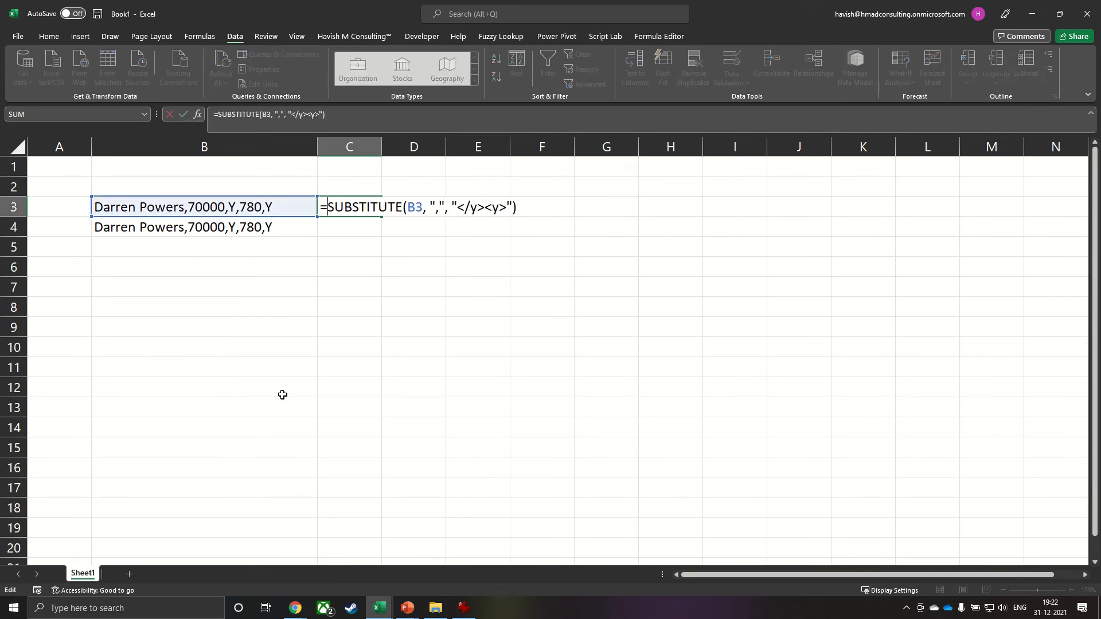
pyautogui.write('filterx')
pyautogui.press('Tab')
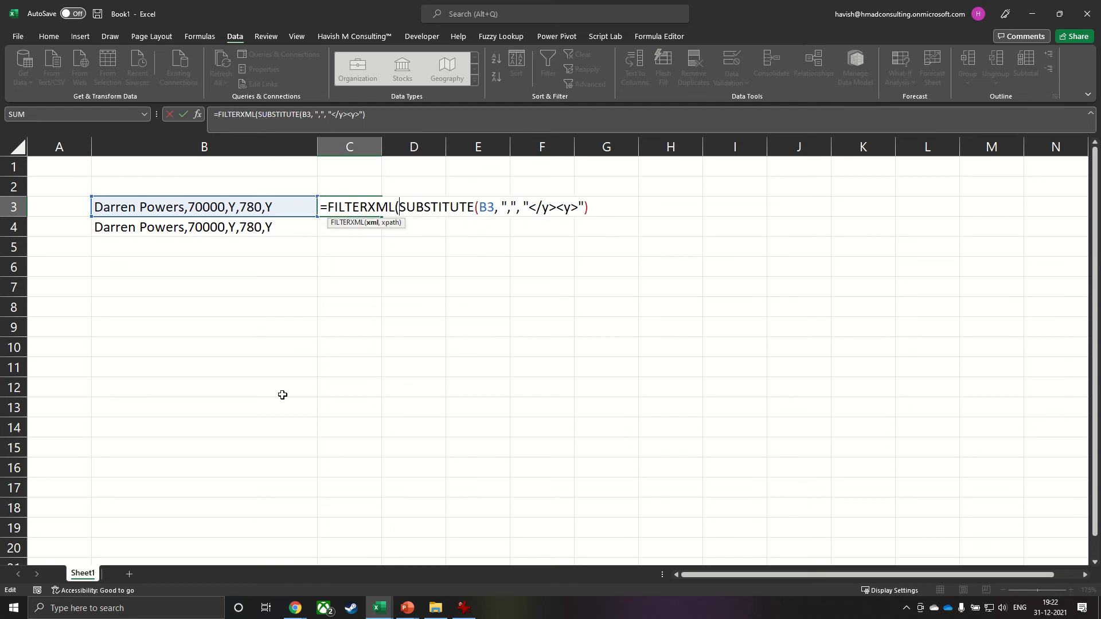
pyautogui.write('"')
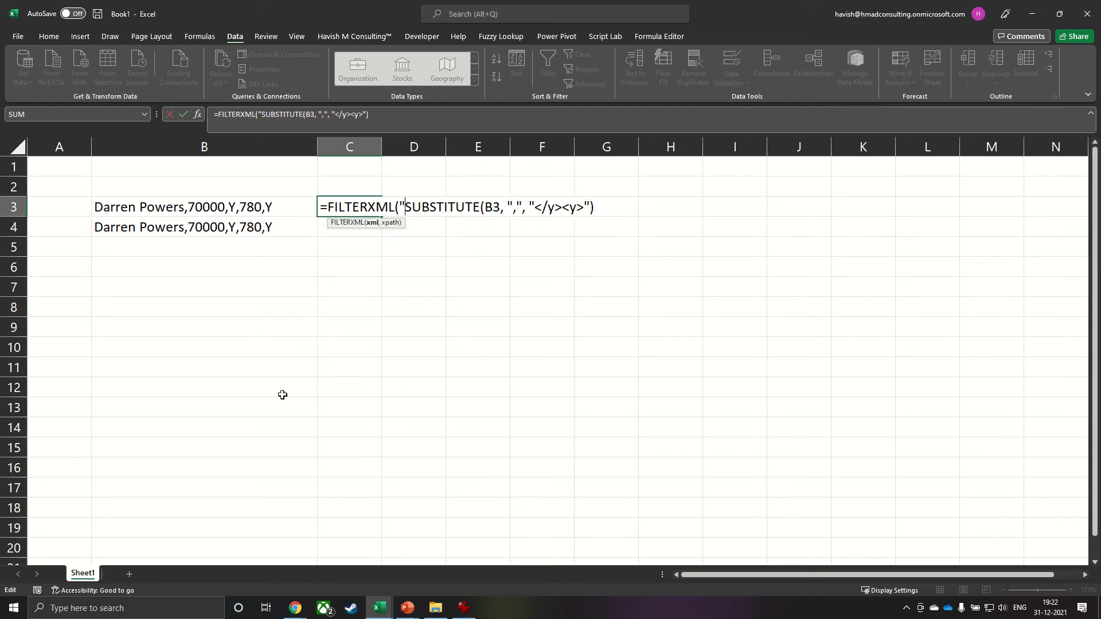
pyautogui.write('x')
pyautogui.press('BackSpace')
pyautogui.write('<x')
pyautogui.write('><')
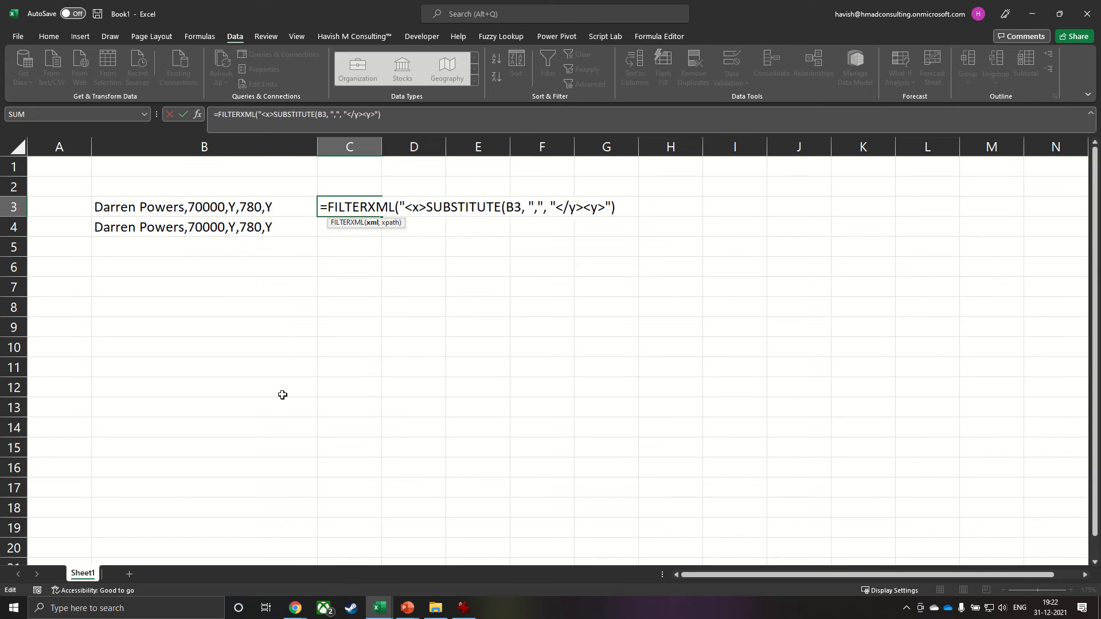
pyautogui.write('y')
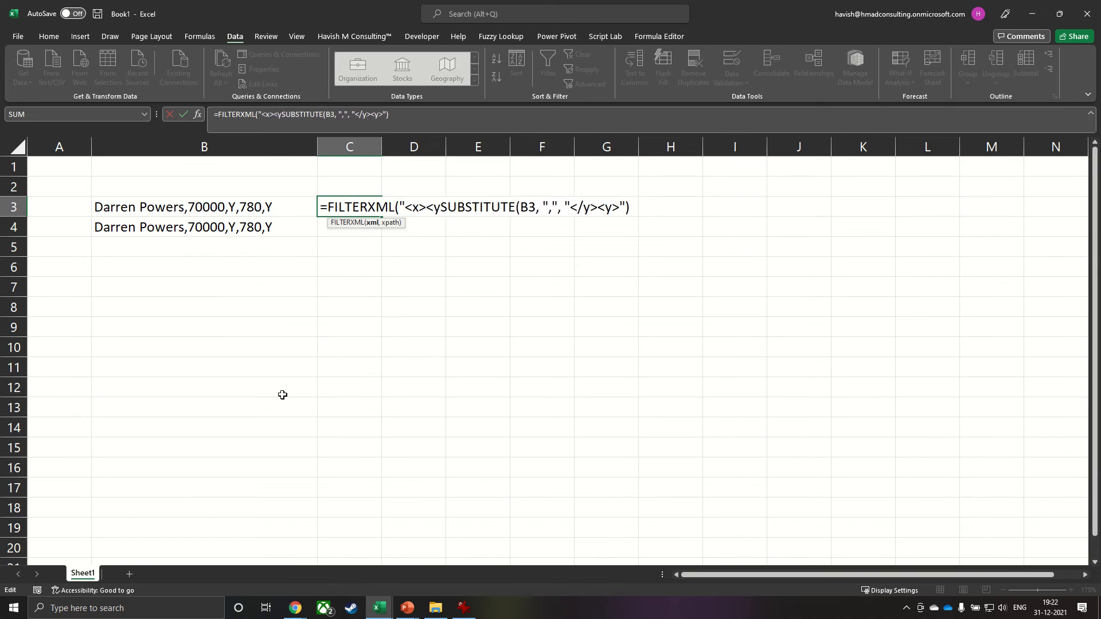
pyautogui.write('>')
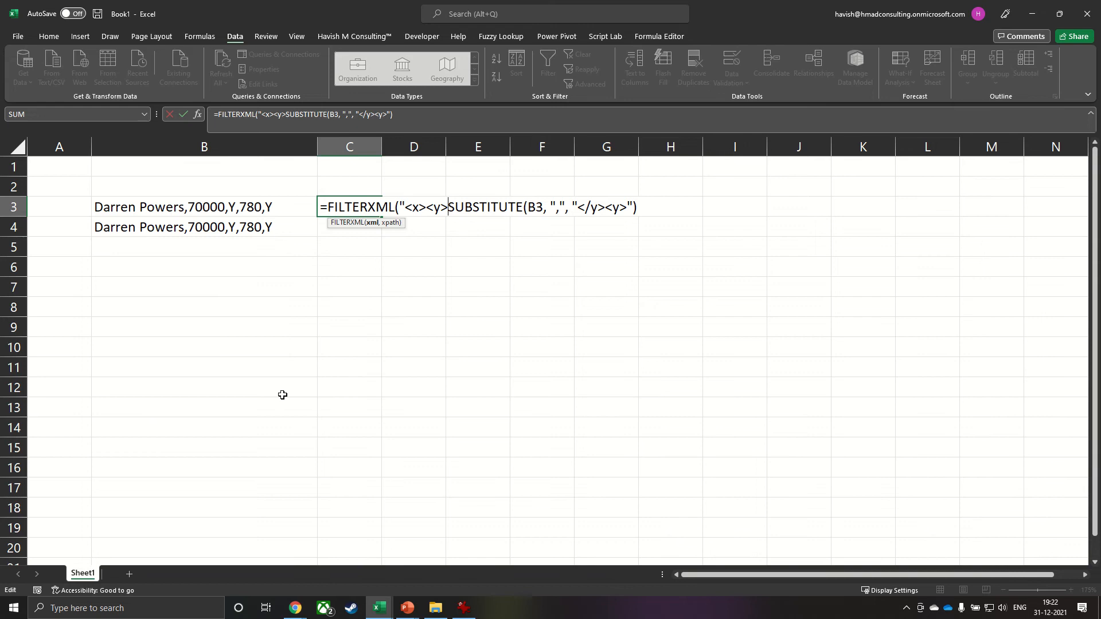
pyautogui.write('"')
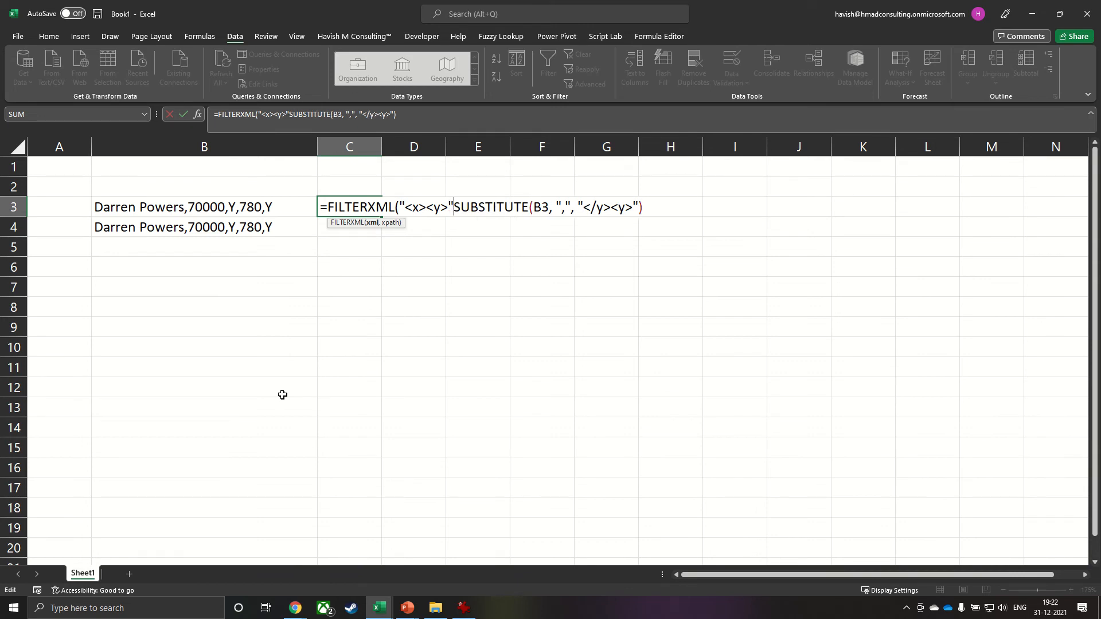
pyautogui.write(' & ')
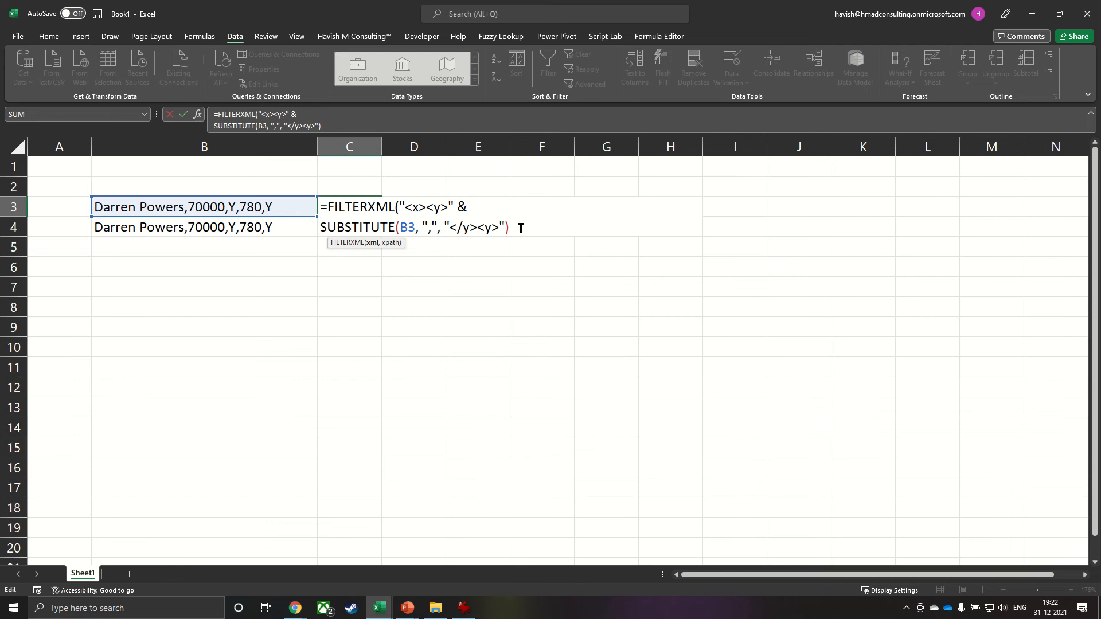
# Append & after SUBSTITUTE and "</y></x>", on a new line to complete the FILTERXML xml argument.
pyautogui.write('&')
pyautogui.hotkey('alt', 'Return')
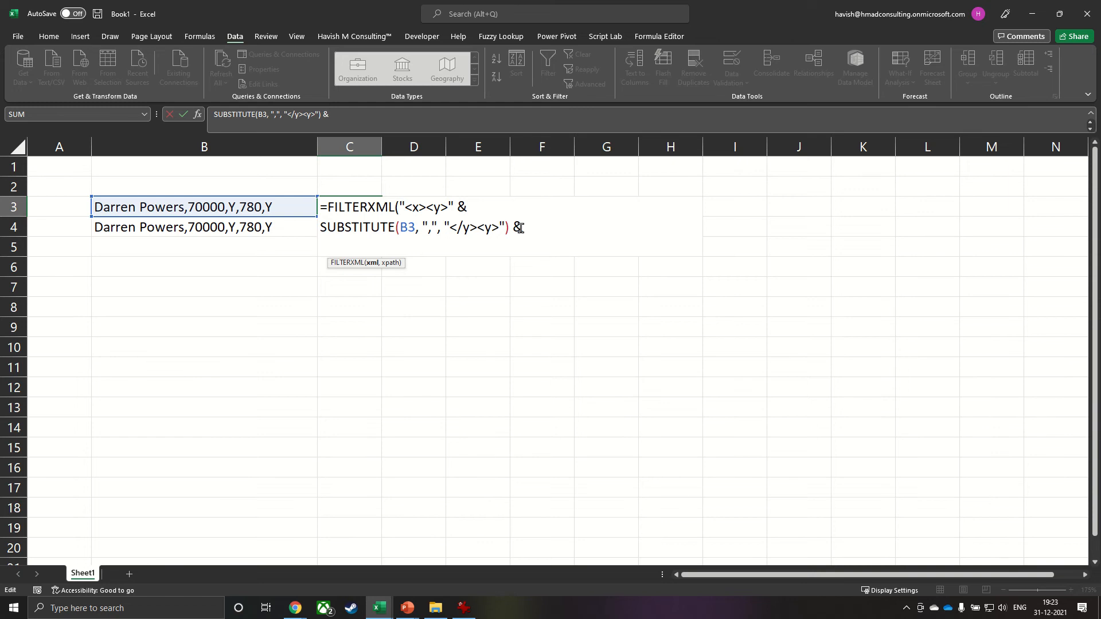
pyautogui.write('"</y></x>",')
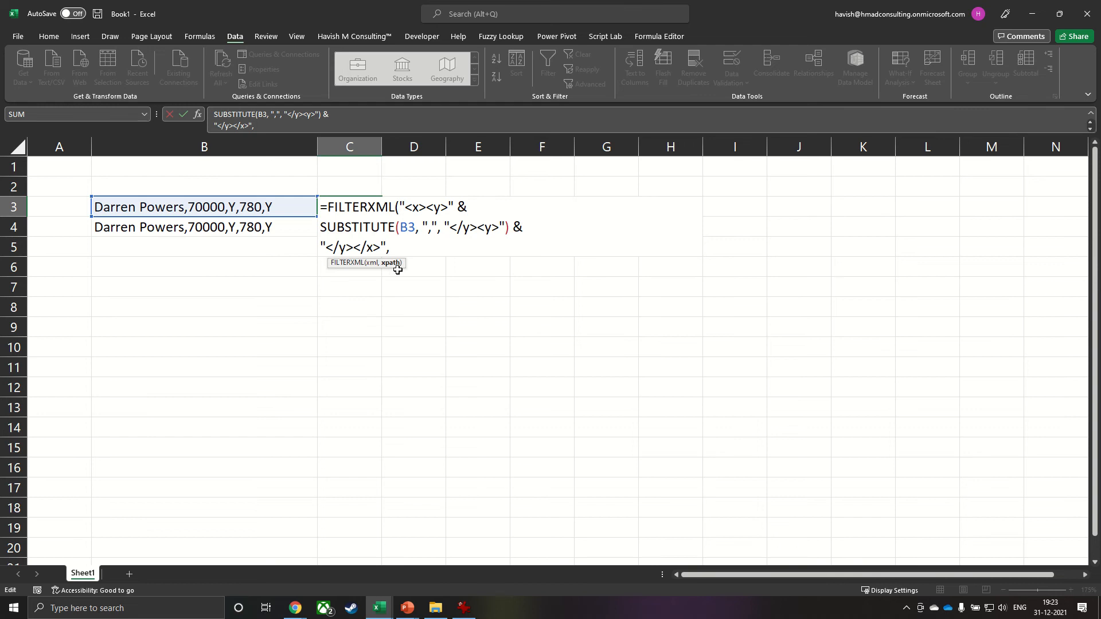
# Set the FILTERXML xpath argument to "<//y" on a new line and enter the formula, accepting Excel's proposed correction.
pyautogui.click(372, 265)
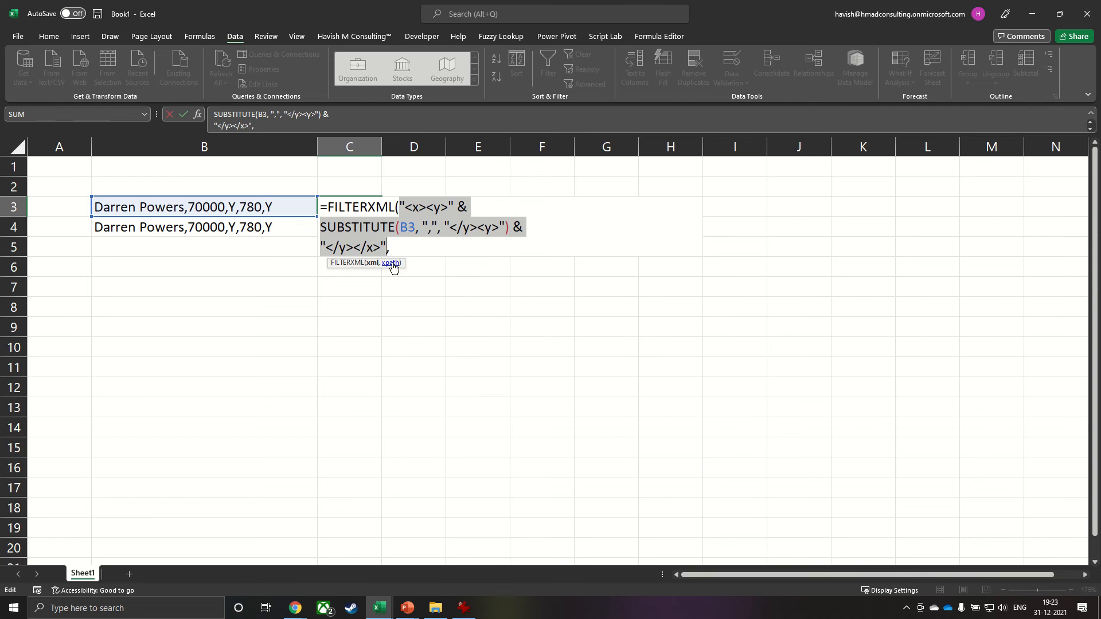
pyautogui.click(400, 236)
pyautogui.click(401, 247)
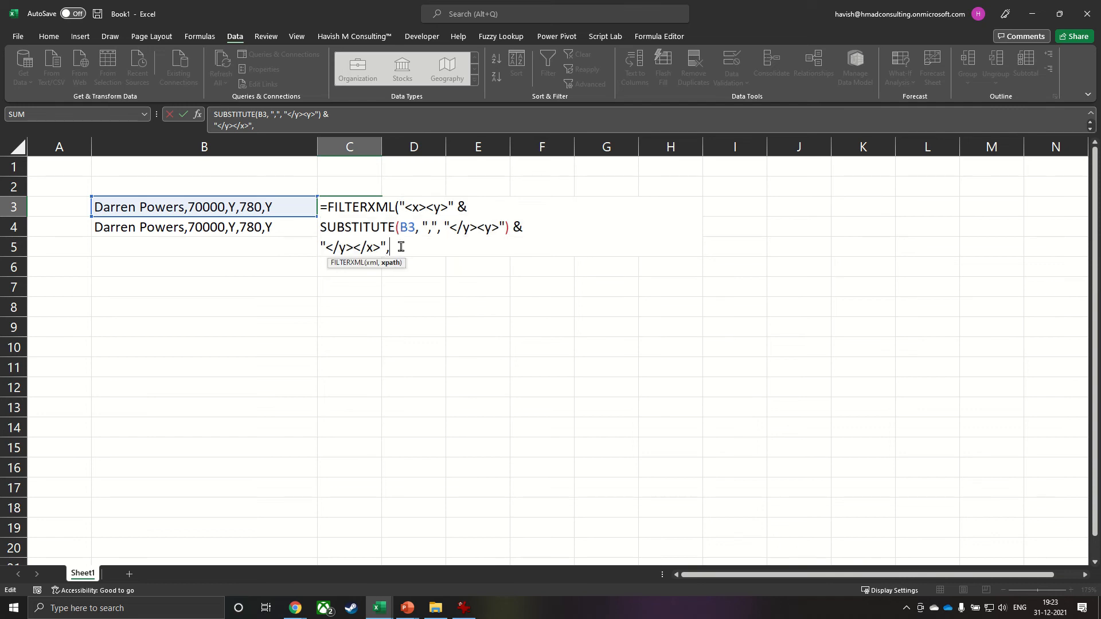
pyautogui.hotkey('alt', 'Return')
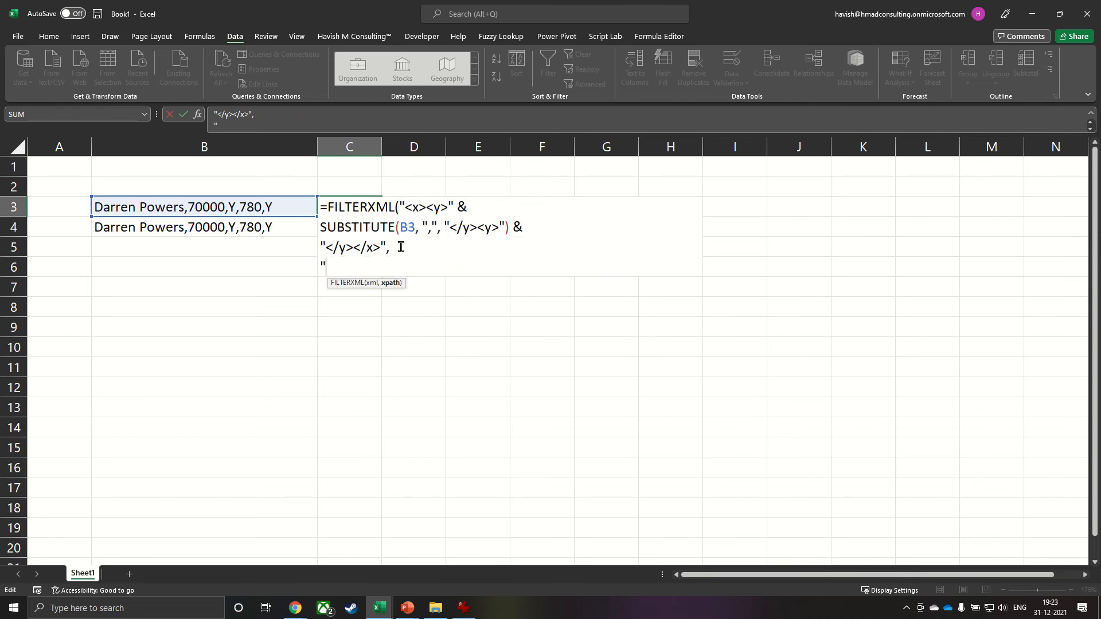
pyautogui.write('"<//y"))')
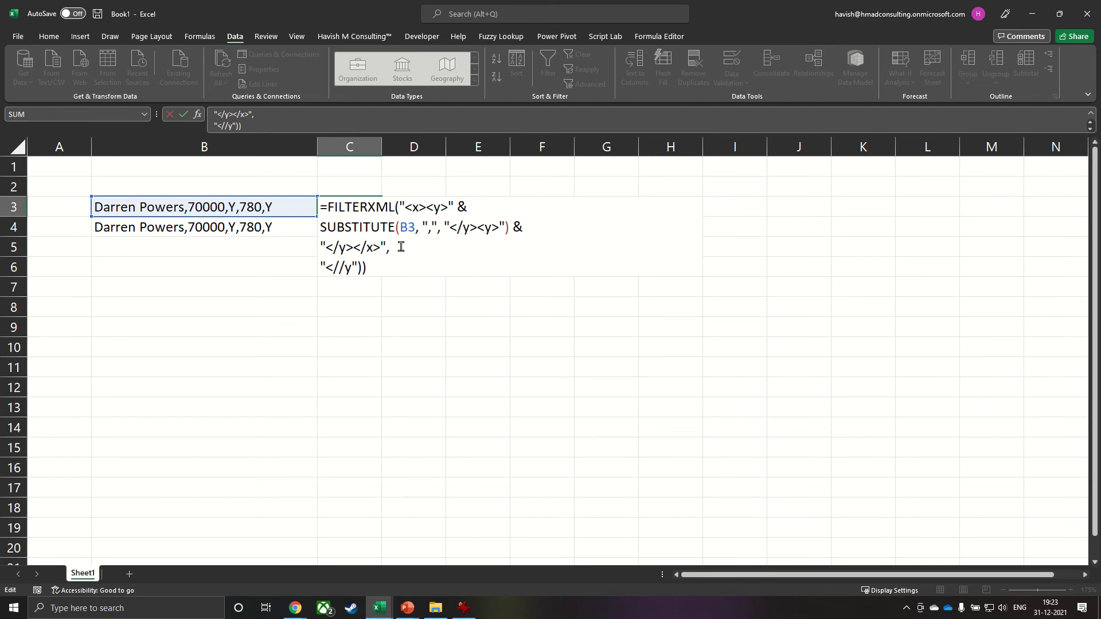
pyautogui.press('Return')
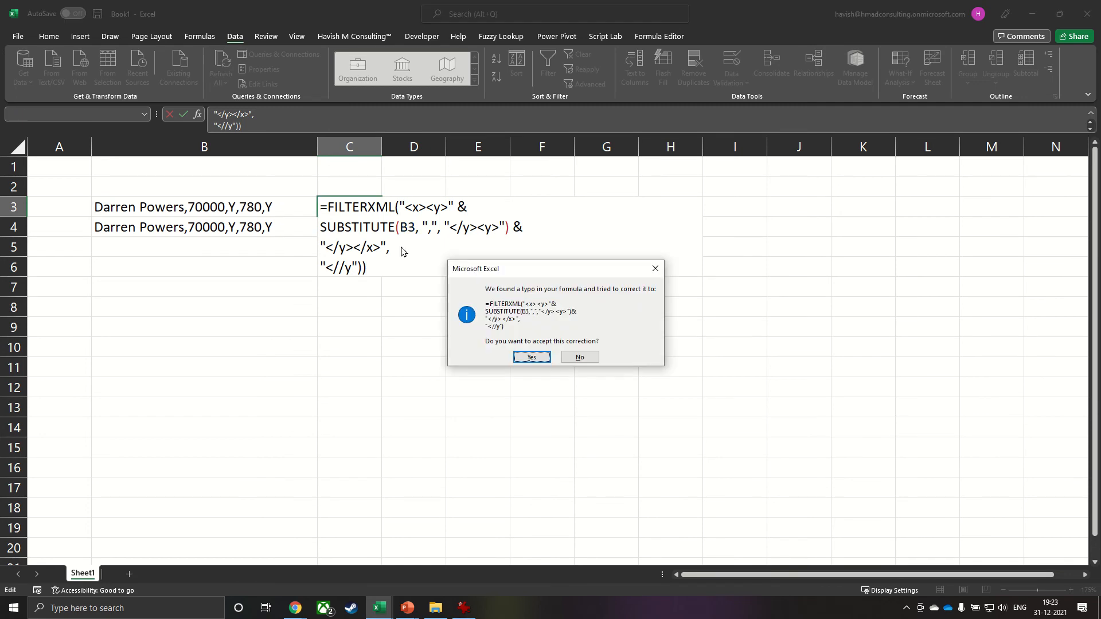
pyautogui.press('Return')
# Correct the FILTERXML xpath argument in C3 to "//y", enter the formula and widen column C to fit the split text.
pyautogui.press('Up')
pyautogui.press('F2')
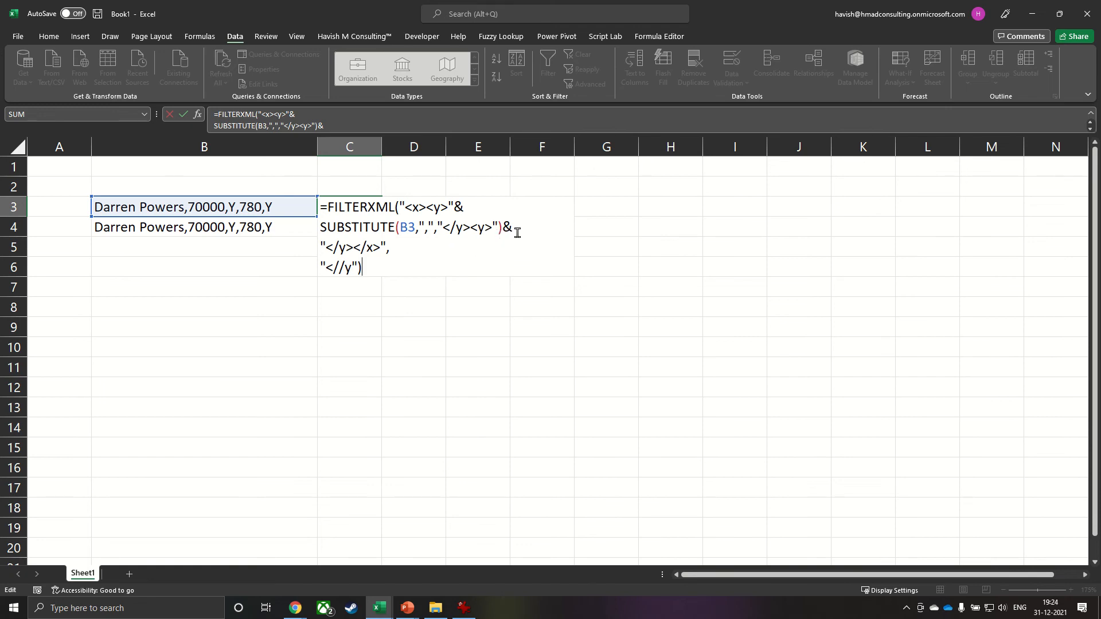
pyautogui.click(335, 268)
pyautogui.press('BackSpace')
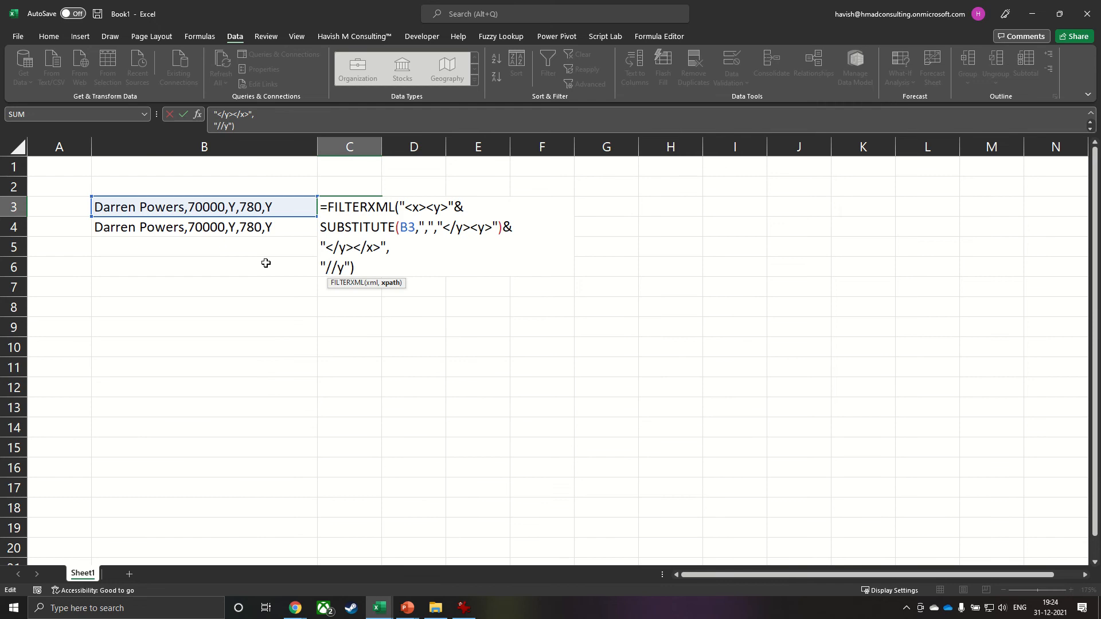
pyautogui.click(388, 264)
pyautogui.press('Return')
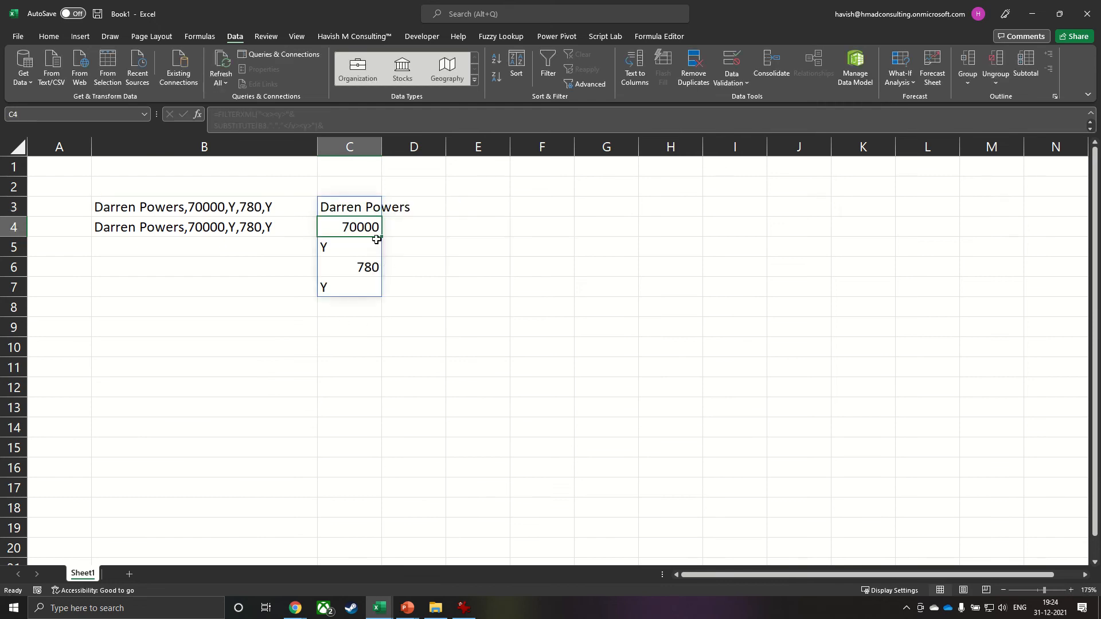
pyautogui.moveTo(382, 155); pyautogui.dragTo(436, 161)
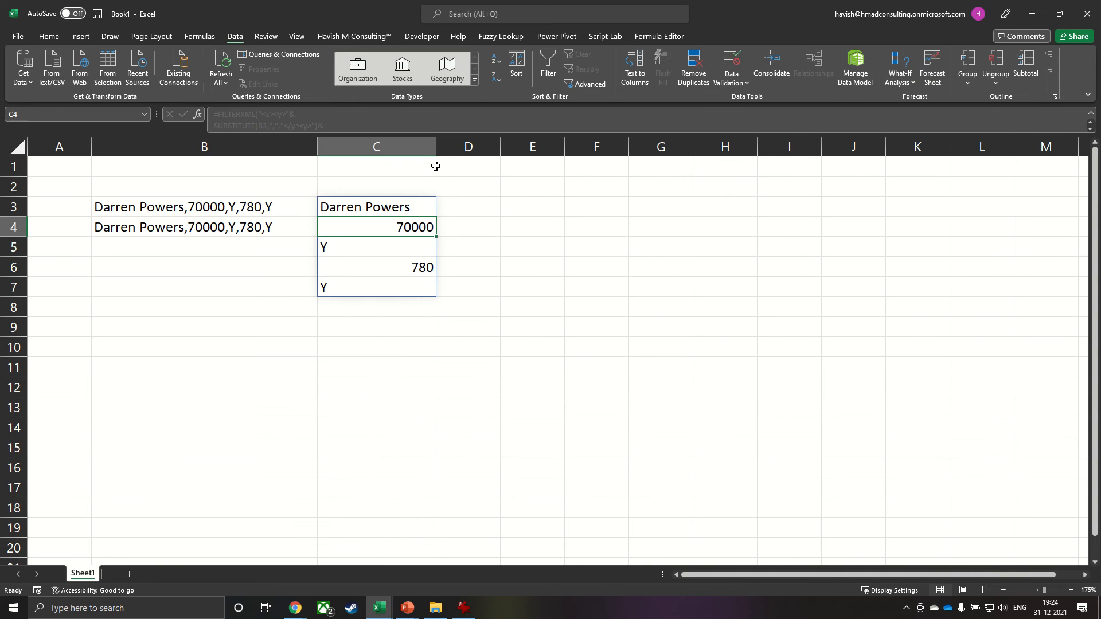
# Wrap the FILTERXML formula in C3 in TRANSPOSE so the split values run horizontally across row 3.
pyautogui.press('Up')
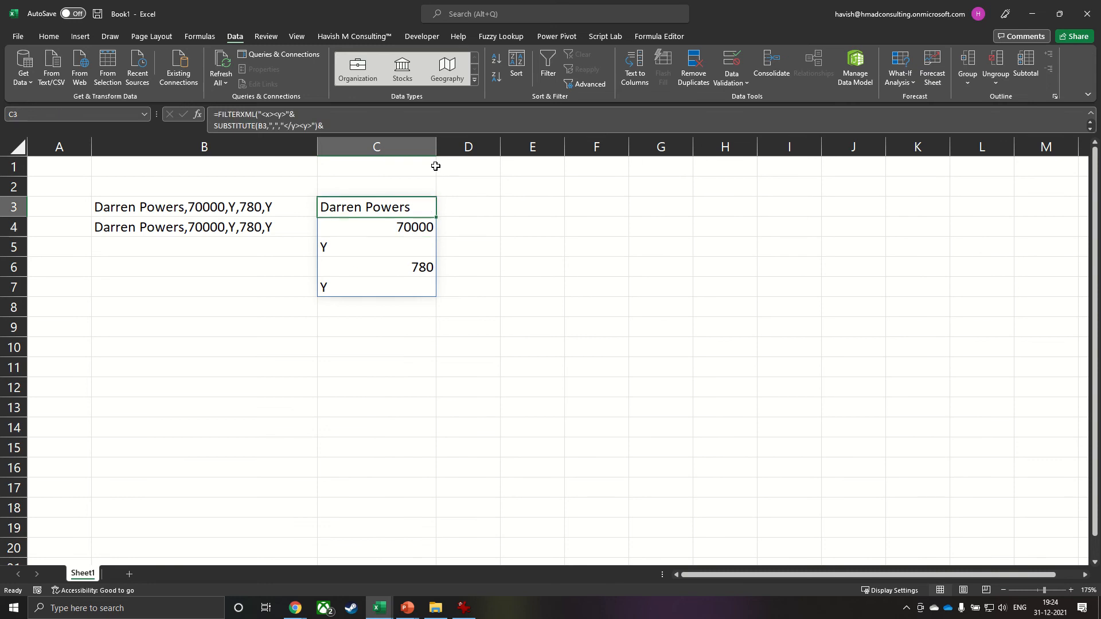
pyautogui.press('F2')
pyautogui.press('Right')
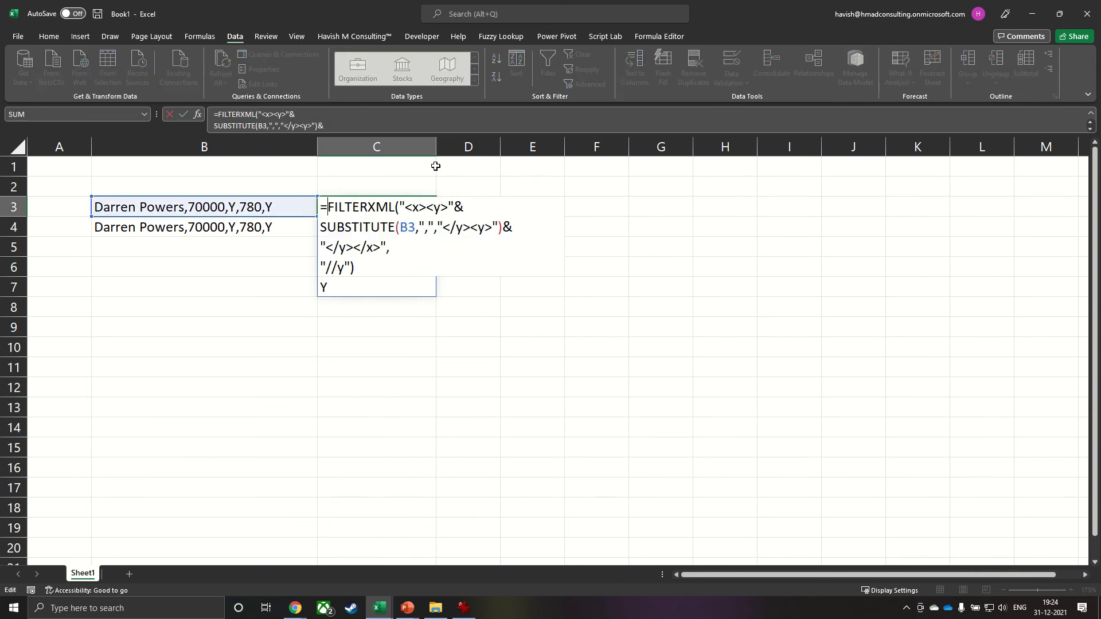
pyautogui.write('tr')
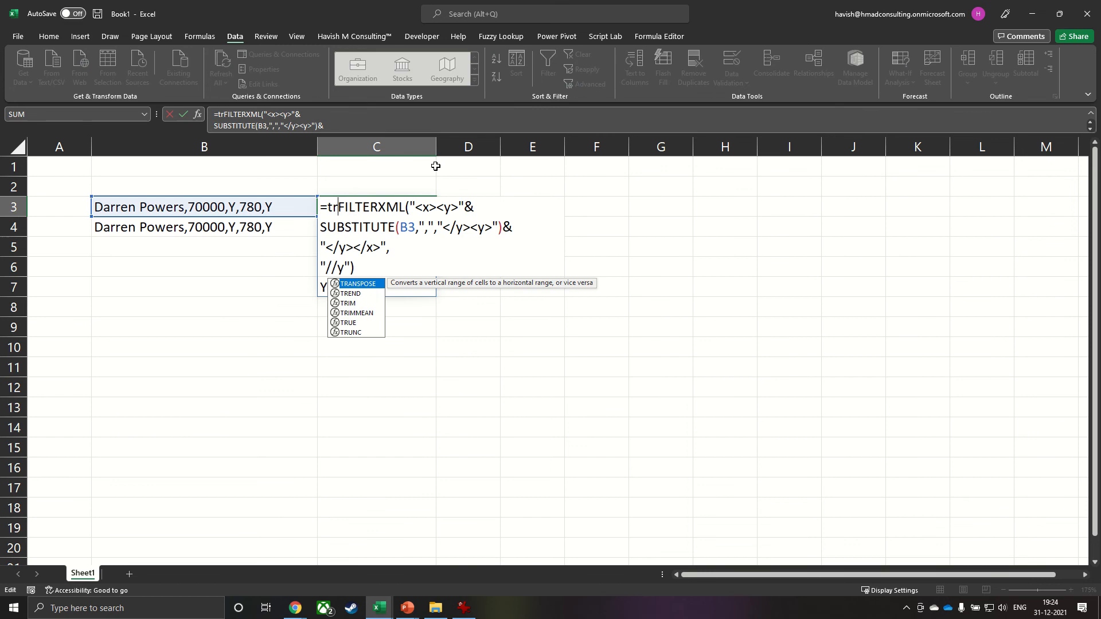
pyautogui.press('Tab')
pyautogui.press('Down')
pyautogui.press('Down')
pyautogui.press('Down')
pyautogui.write(')')
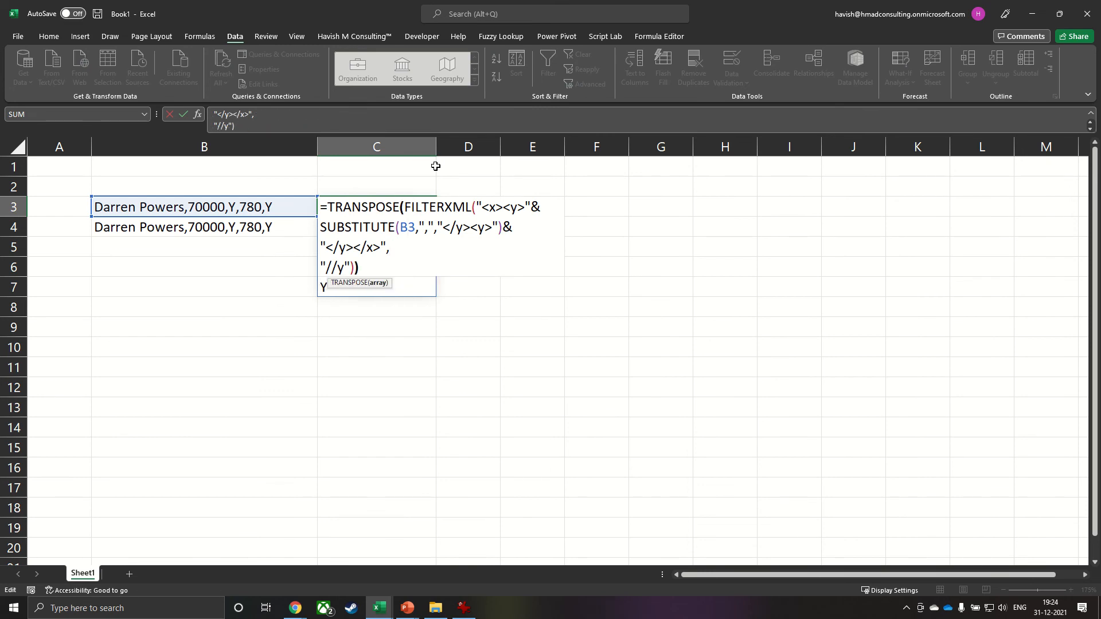
pyautogui.press('Return')
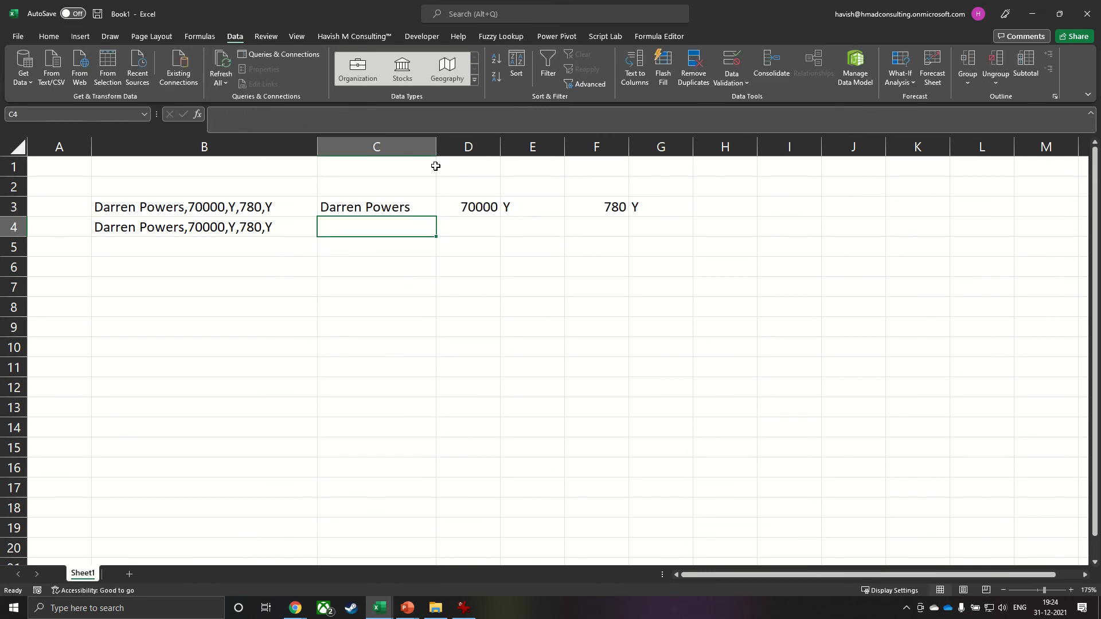
pyautogui.press('Up')
pyautogui.press('F2')
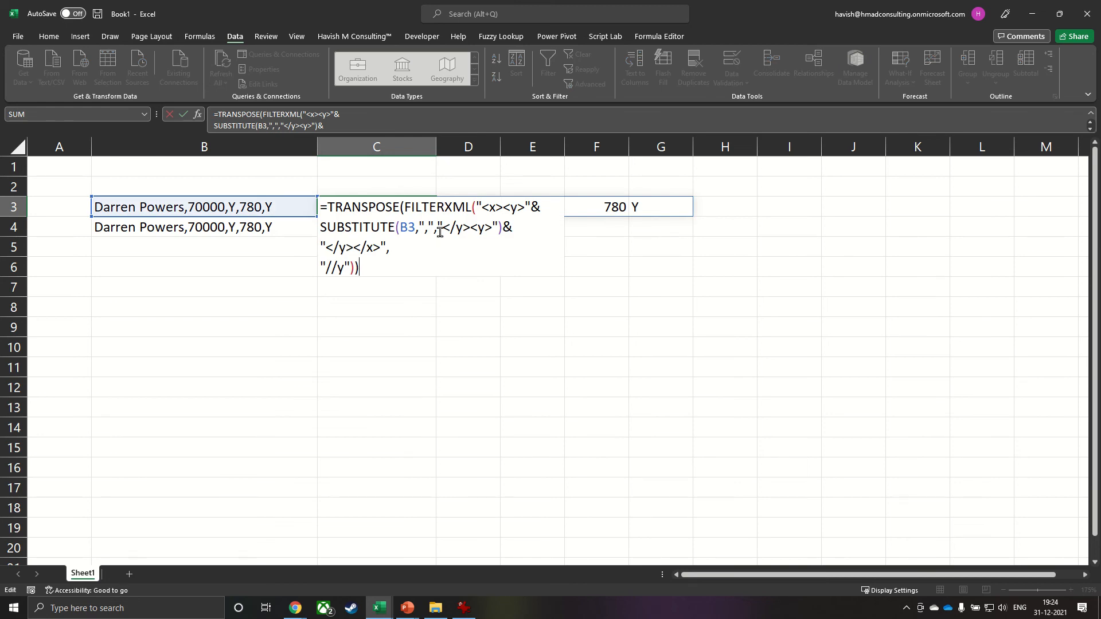
pyautogui.moveTo(437, 230); pyautogui.dragTo(420, 229)
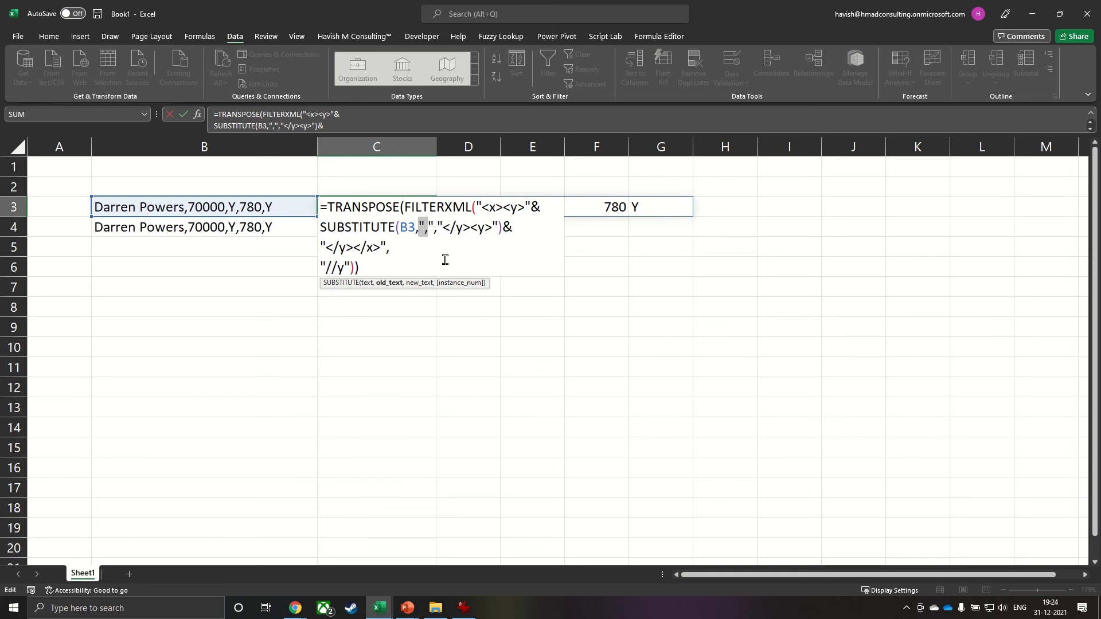
pyautogui.press('Escape')
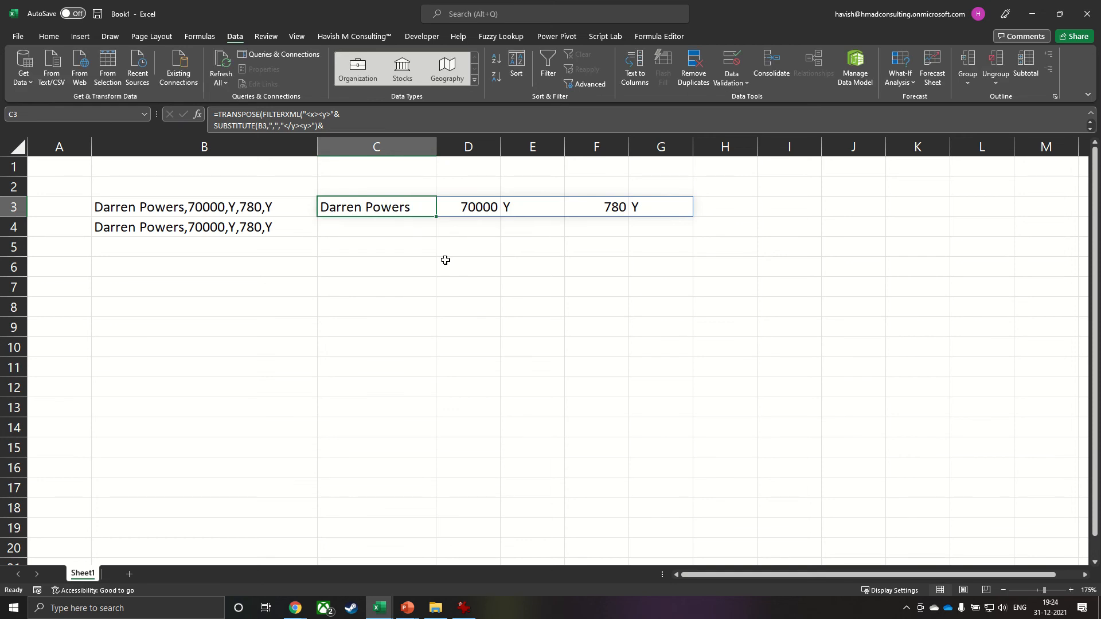
# Copy the full formula text from C3 and paste it into cell C7, keeping the B3 reference.
pyautogui.press('F2')
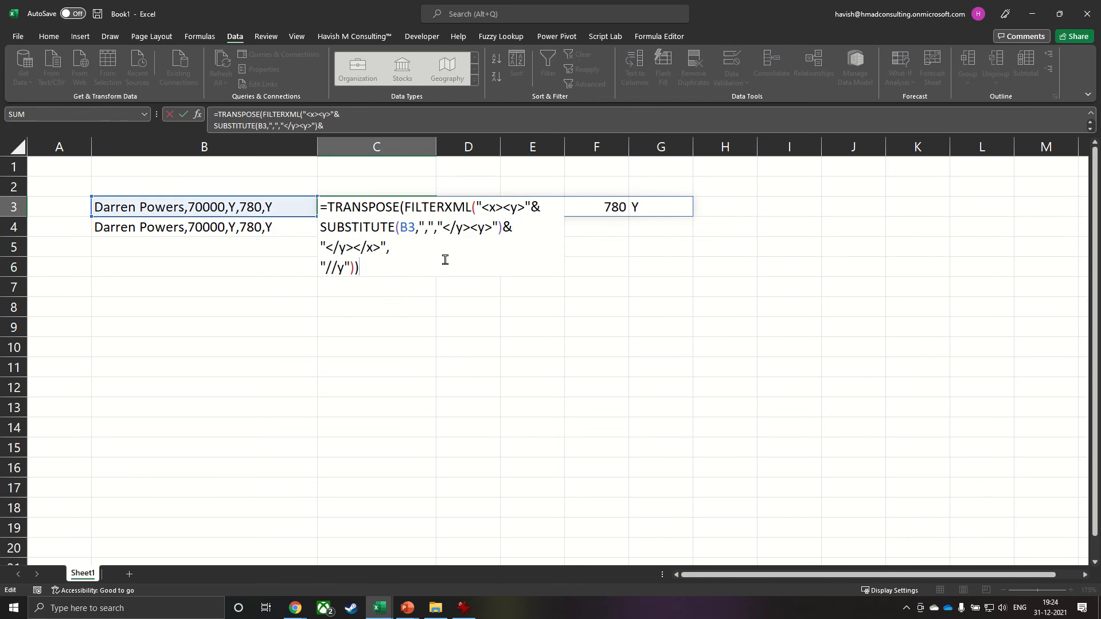
pyautogui.hotkey('ctrl', 'a')
pyautogui.hotkey('ctrl', 'c')
pyautogui.press('Escape')
pyautogui.press('Down')
pyautogui.press('Down')
pyautogui.press('Down')
pyautogui.press('Down')
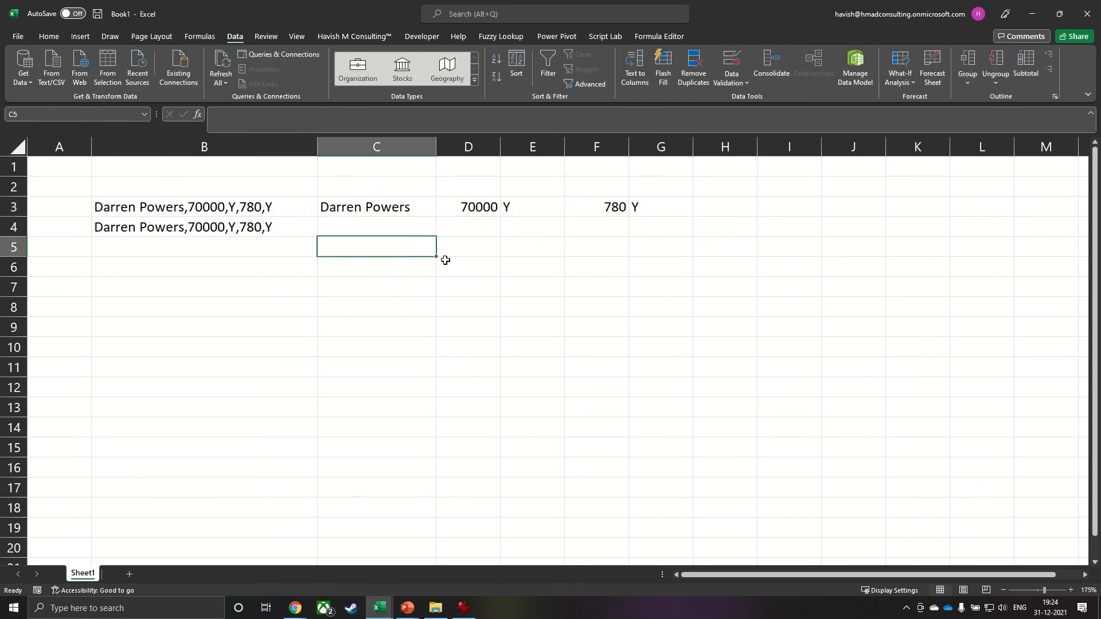
pyautogui.press('F2')
pyautogui.hotkey('ctrl', 'v')
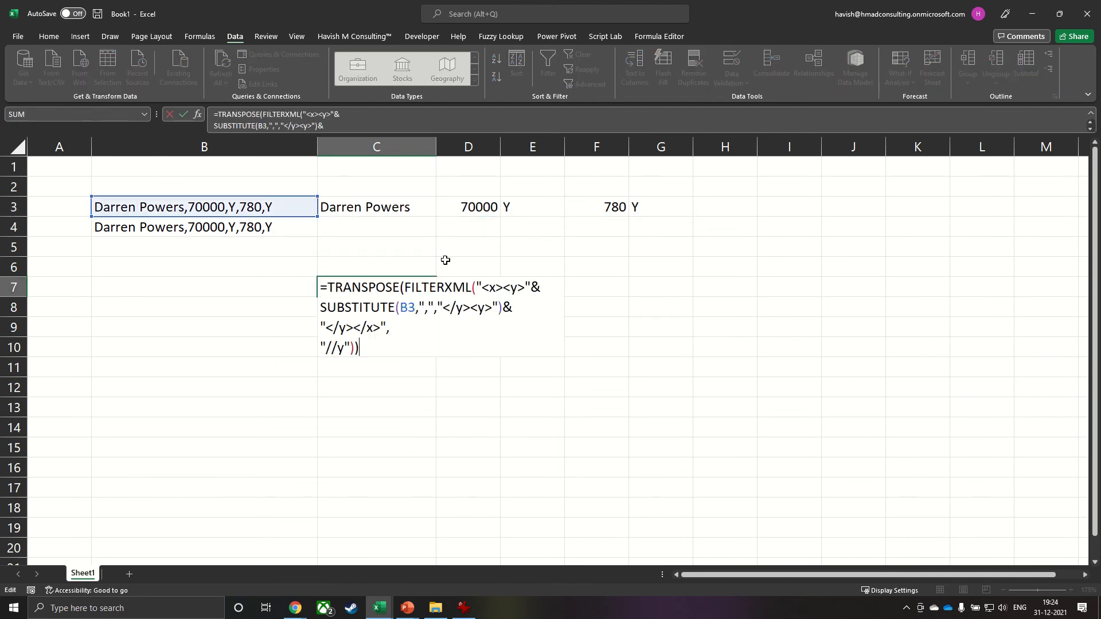
# Start a LAMBDA around the formula in C7 with parameters input and delimiter, separating them from TRANSPOSE with a blank line.
pyautogui.click(326, 287)
pyautogui.write('lam')
pyautogui.press('Tab')
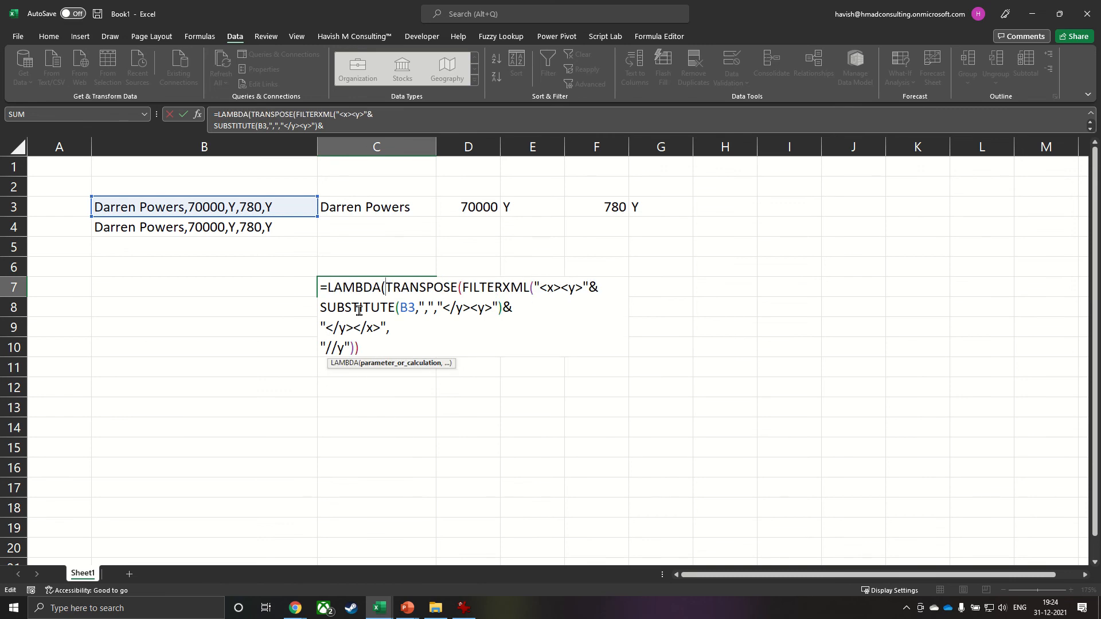
pyautogui.write('input')
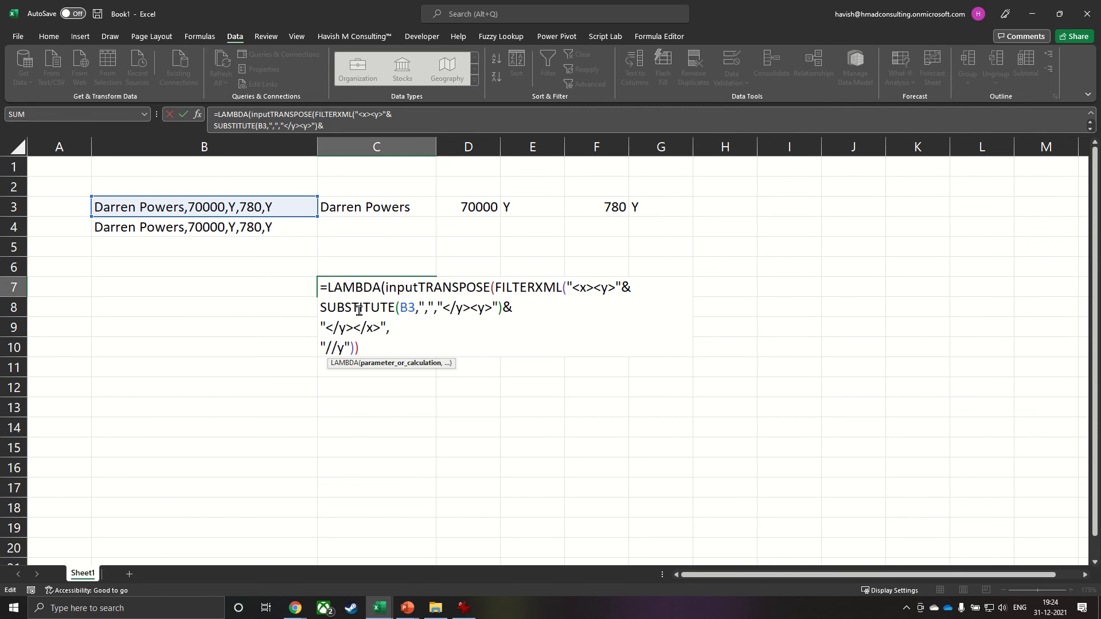
pyautogui.write(', delimiter')
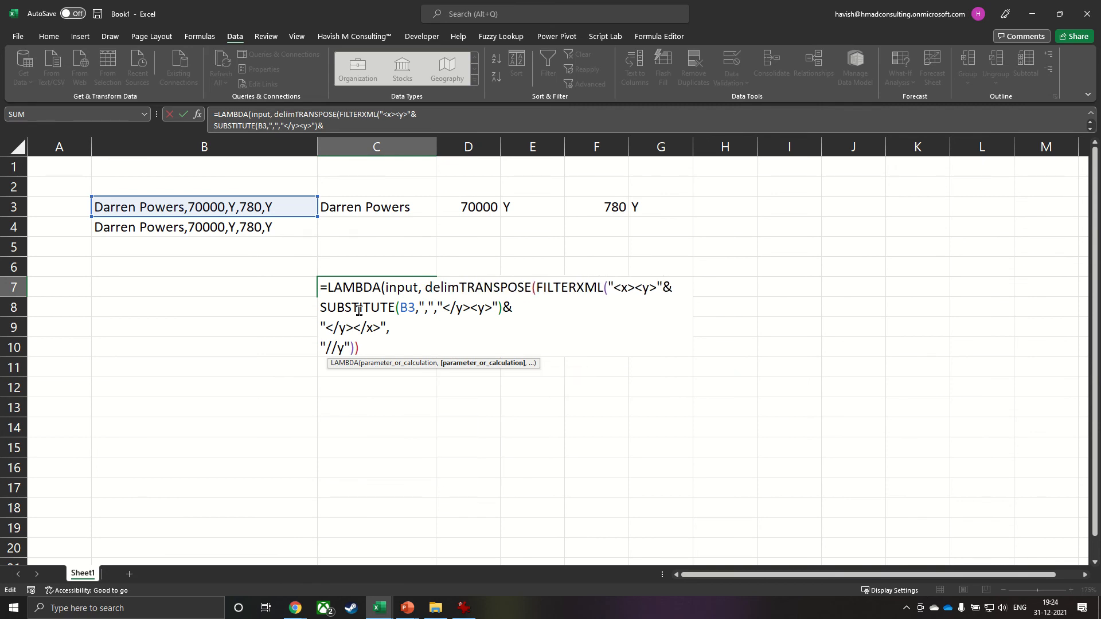
pyautogui.write(',')
pyautogui.hotkey('alt', 'Return')
pyautogui.hotkey('alt', 'Return')
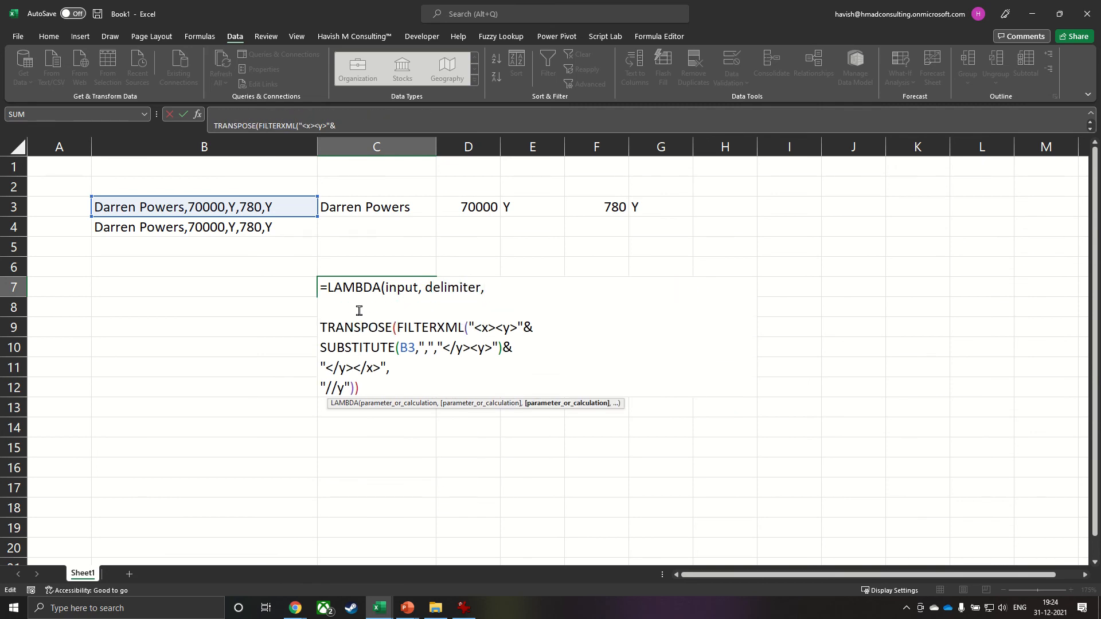
# In the SUBSTITUTE part of the C7 formula, replace B3 with input and the "," argument with delimiter.
pyautogui.click(416, 346)
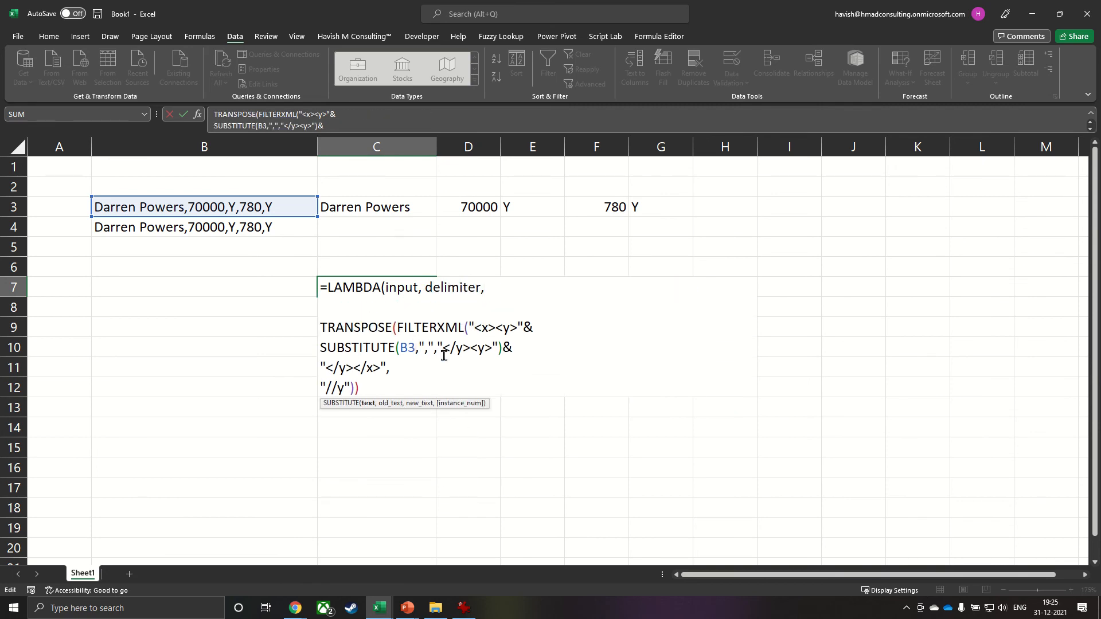
pyautogui.press('BackSpace')
pyautogui.press('BackSpace')
pyautogui.write('input')
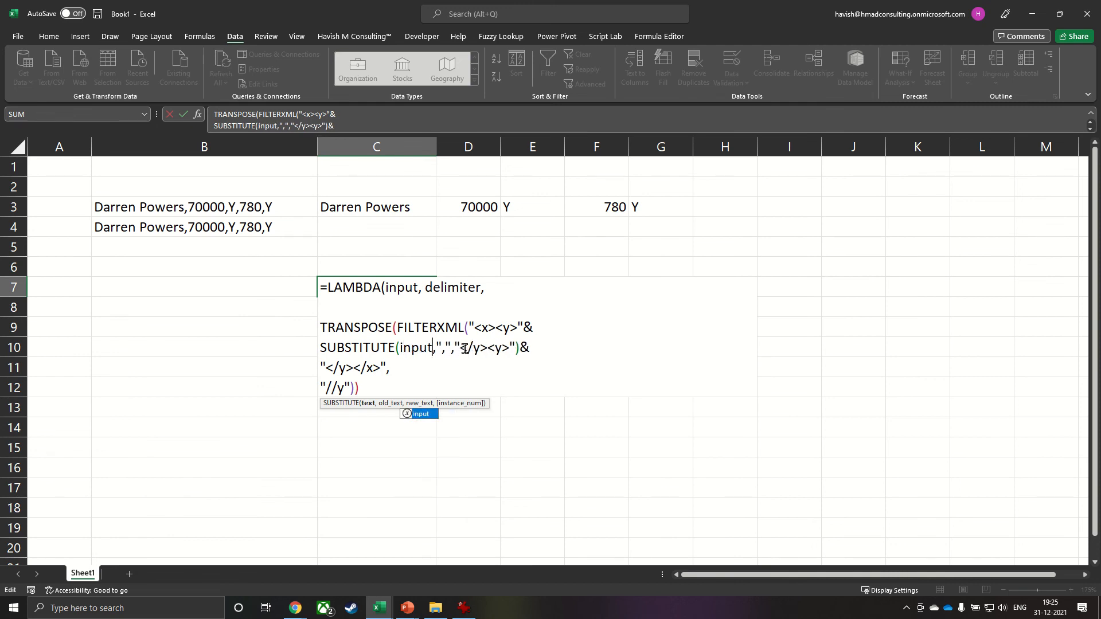
pyautogui.click(455, 348)
pyautogui.press('Left')
pyautogui.hotkey('shift', 'Left')
pyautogui.hotkey('shift', 'Left')
pyautogui.hotkey('shift', 'Left')
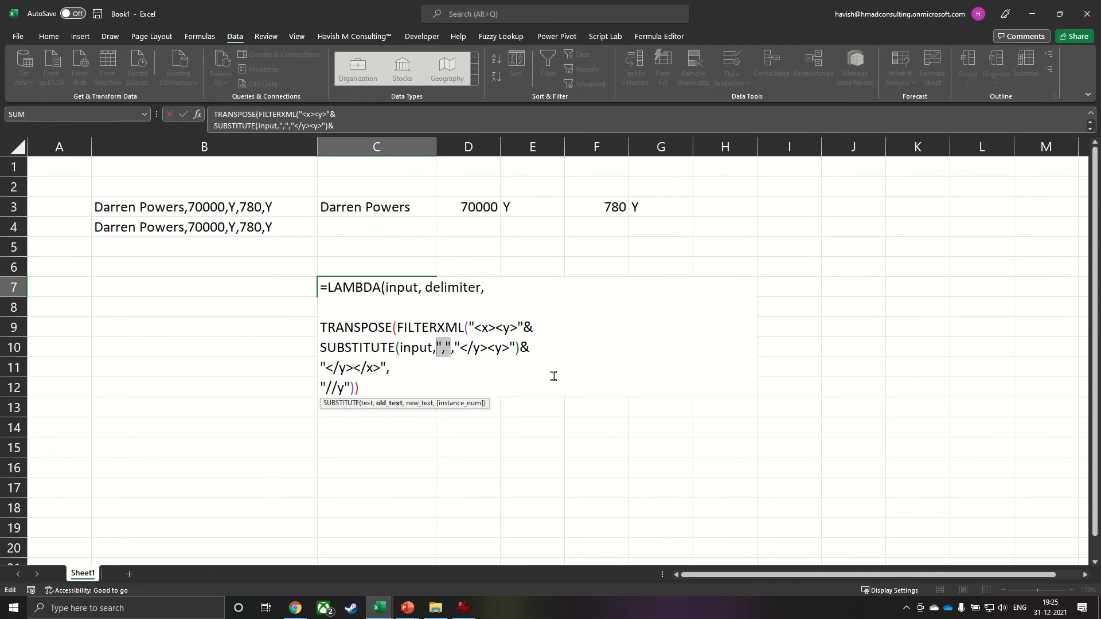
pyautogui.write('delimiter')
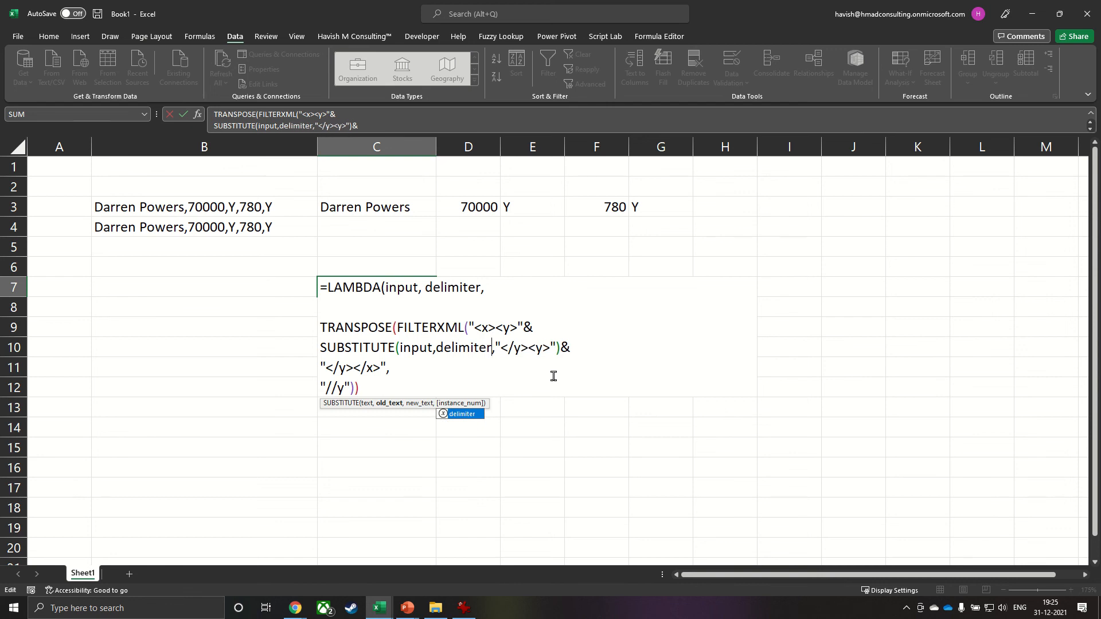
# Close the LAMBDA with a final parenthesis, enter it in C7 and copy the complete formula text.
pyautogui.click(485, 386)
pyautogui.write(')')
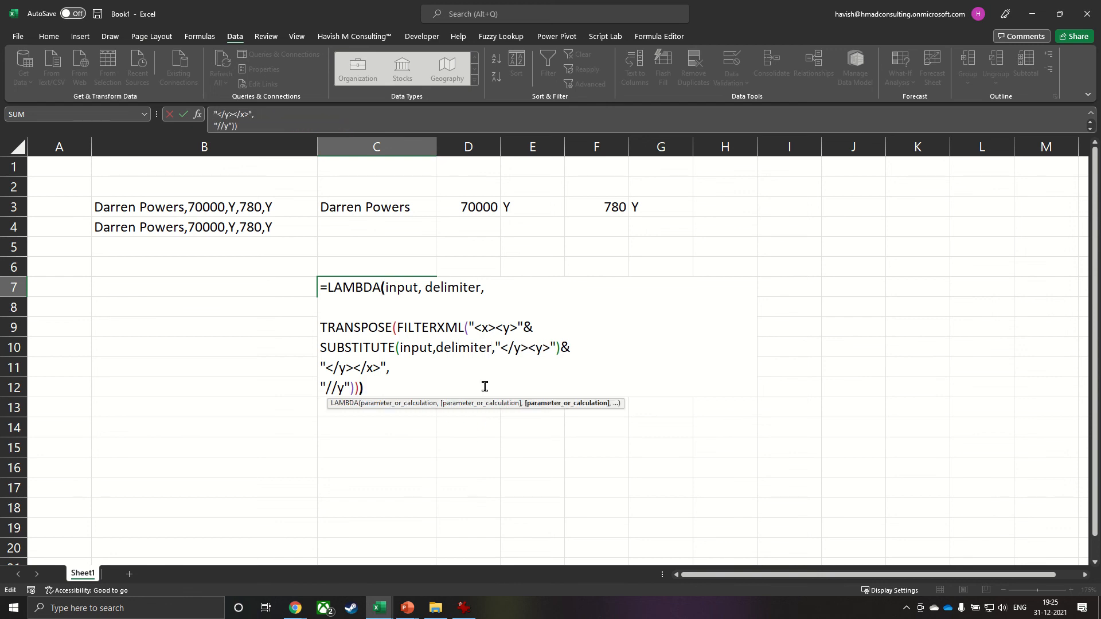
pyautogui.press('Return')
pyautogui.press('Up')
pyautogui.press('F2')
pyautogui.hotkey('ctrl', 'a')
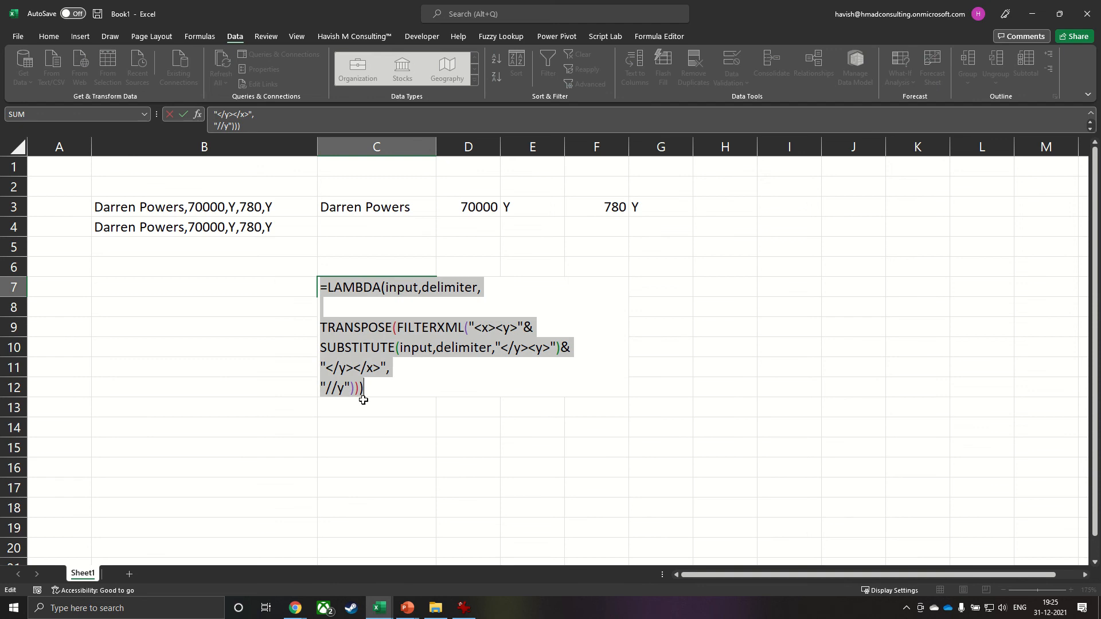
pyautogui.press('Return')
# Define a workbook-scoped name Split_Text that refers to the copied LAMBDA formula.
pyautogui.click(204, 35)
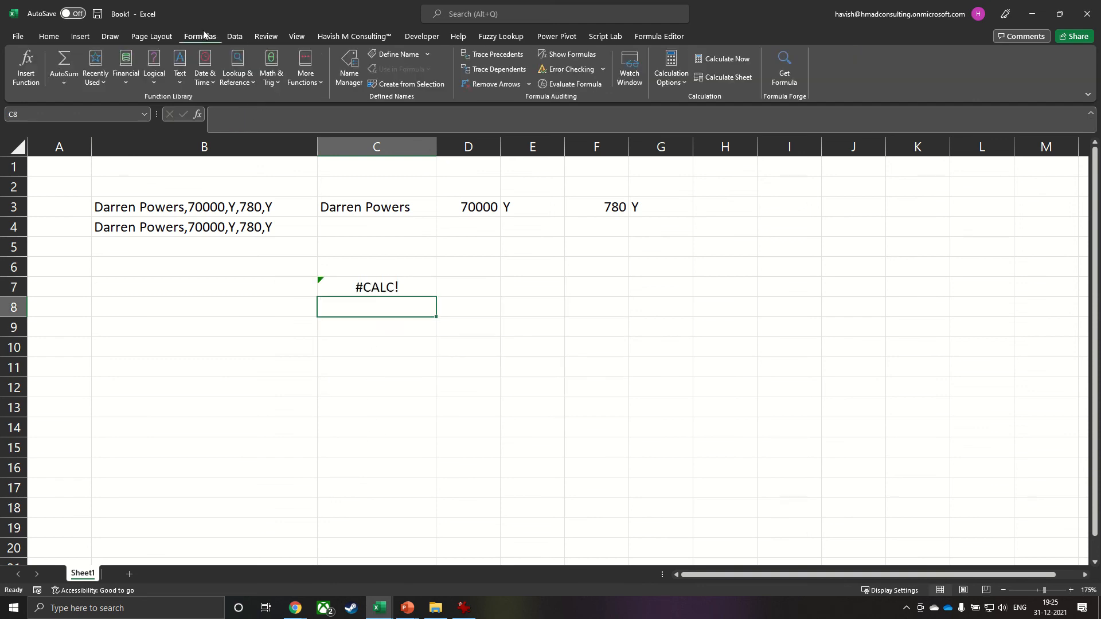
pyautogui.click(346, 74)
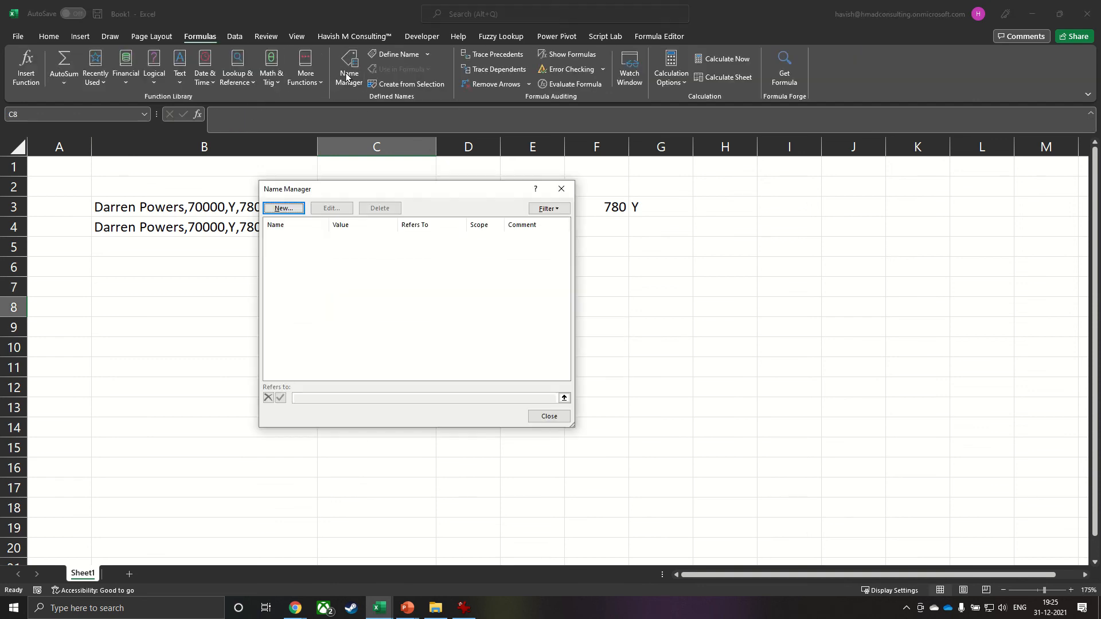
pyautogui.click(283, 208)
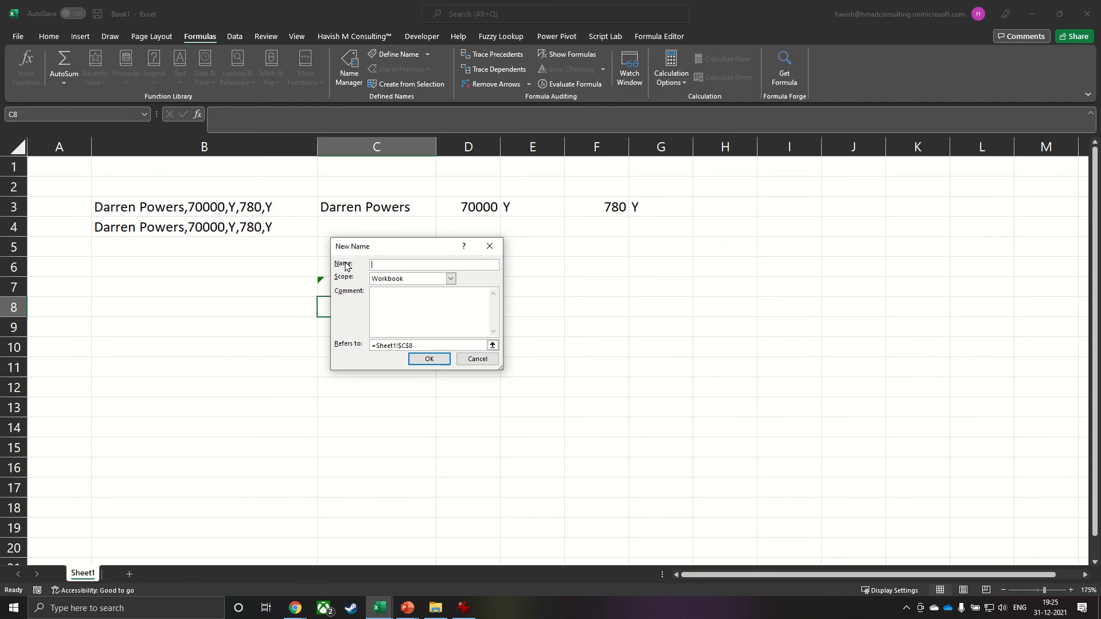
pyautogui.write('Split_Text')
pyautogui.press('Tab')
pyautogui.press('Tab')
pyautogui.press('Tab')
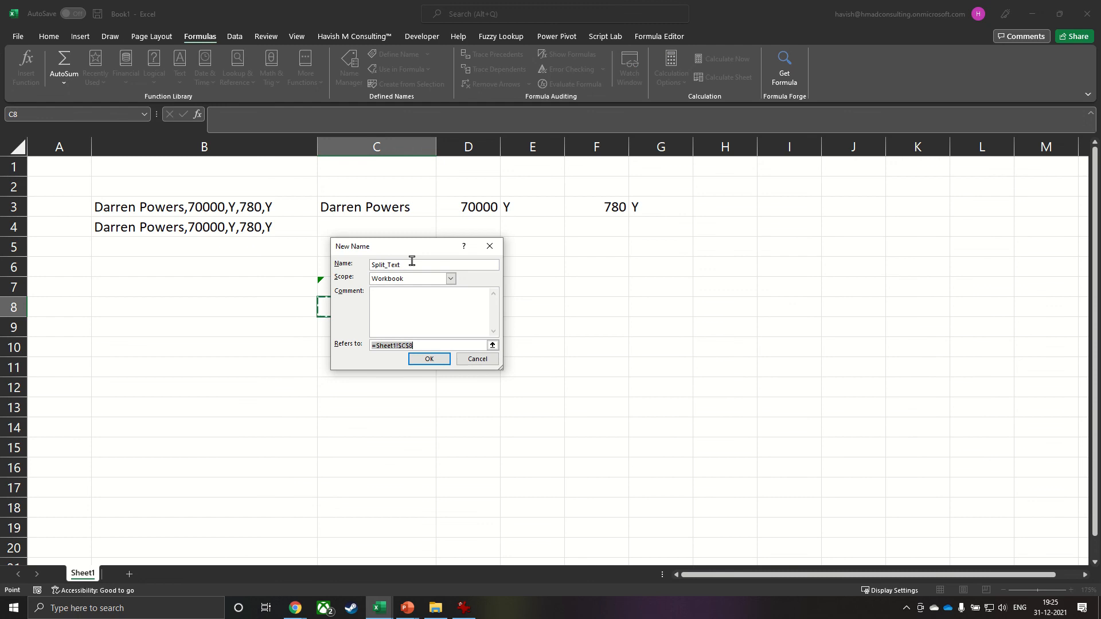
pyautogui.hotkey('ctrl', 'v')
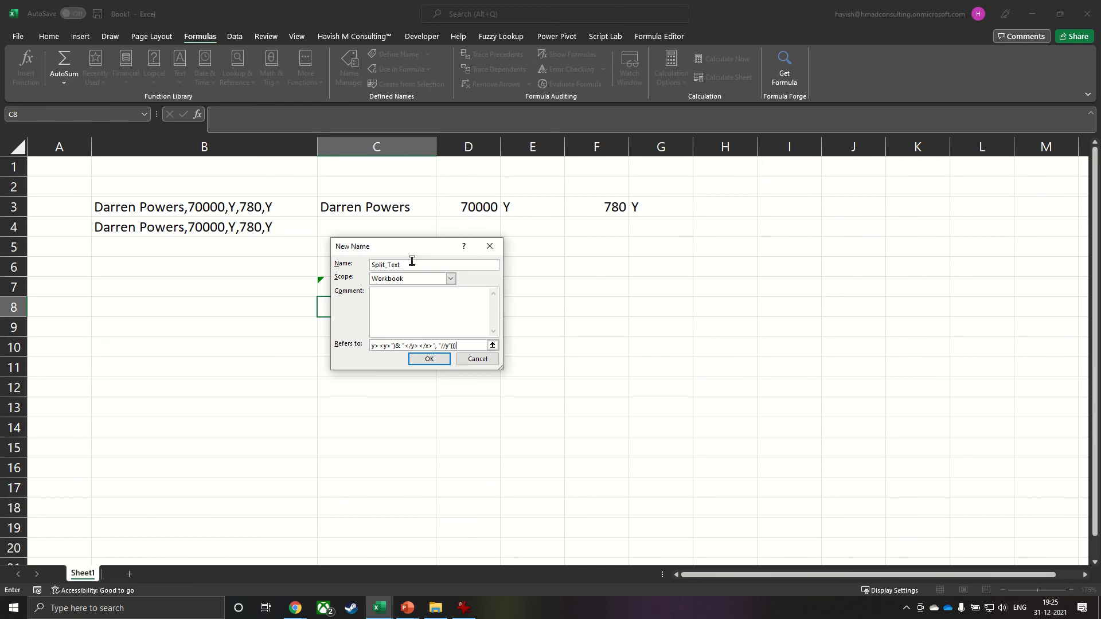
pyautogui.click(430, 359)
pyautogui.click(533, 422)
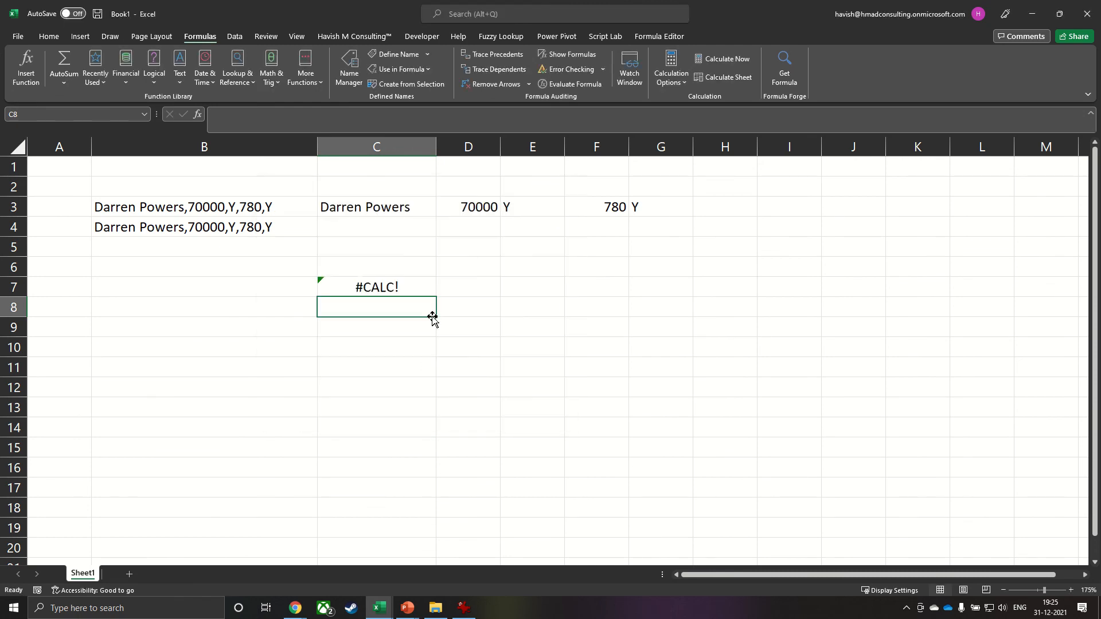
# In C4, enter =Split_Text(B4, ",") to split the text in B4 at its commas.
pyautogui.click(374, 224)
pyautogui.write('=so')
pyautogui.press('BackSpace')
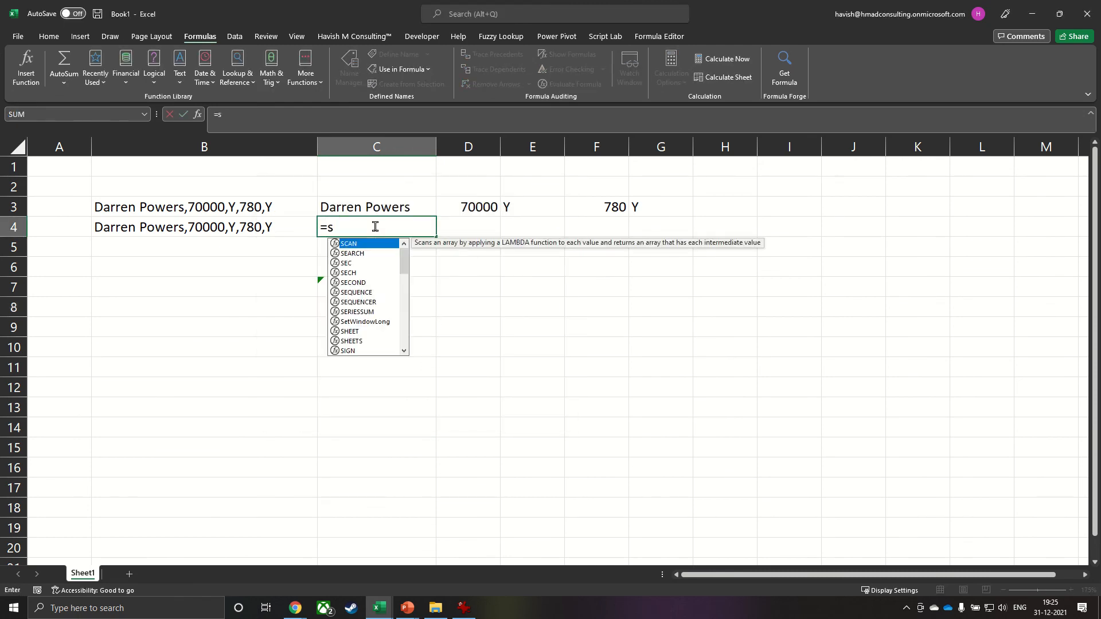
pyautogui.write('plit')
pyautogui.press('Tab')
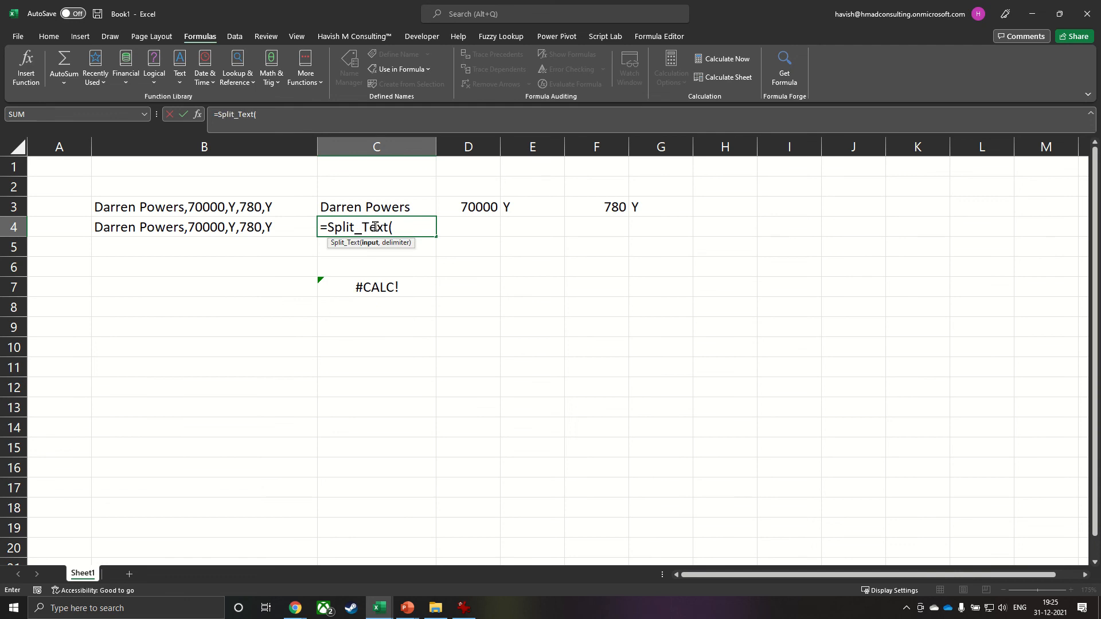
pyautogui.click(297, 234)
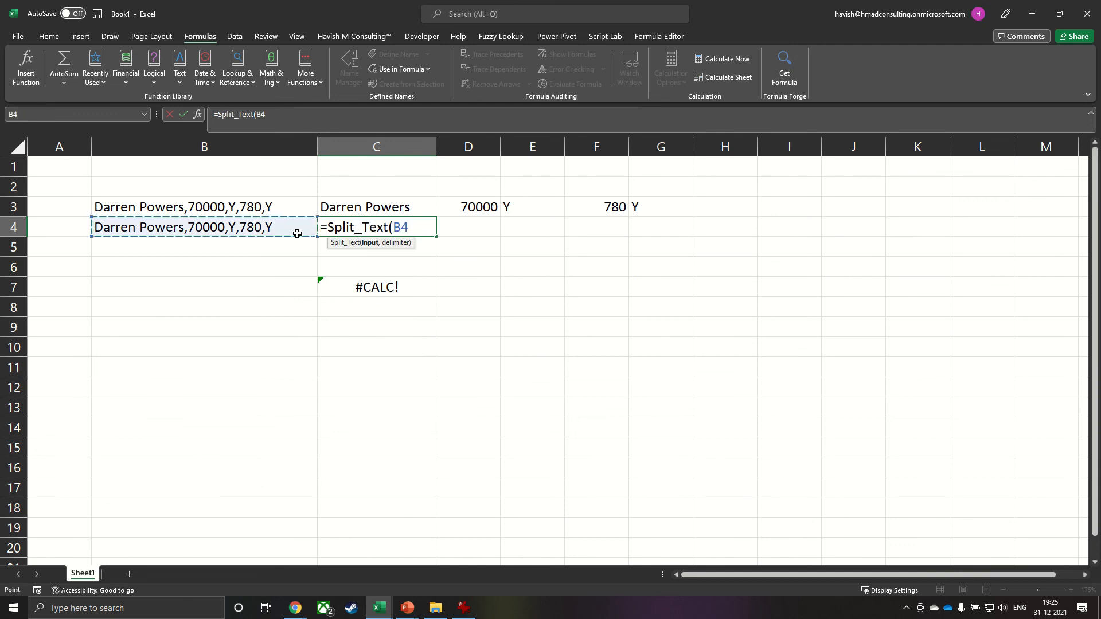
pyautogui.write(', ",")')
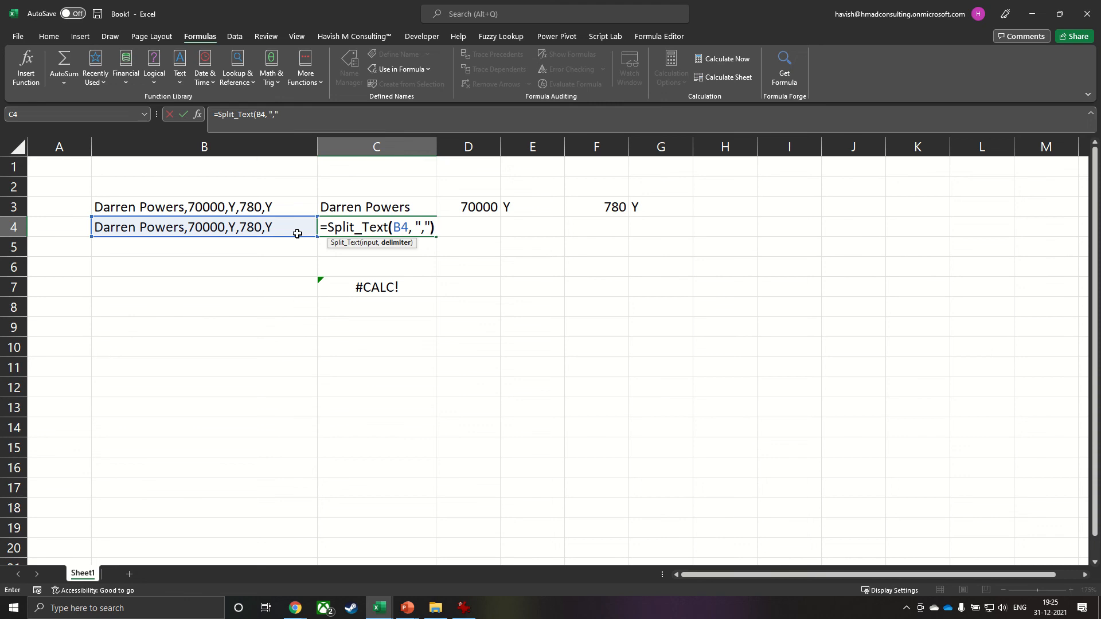
pyautogui.press('Return')
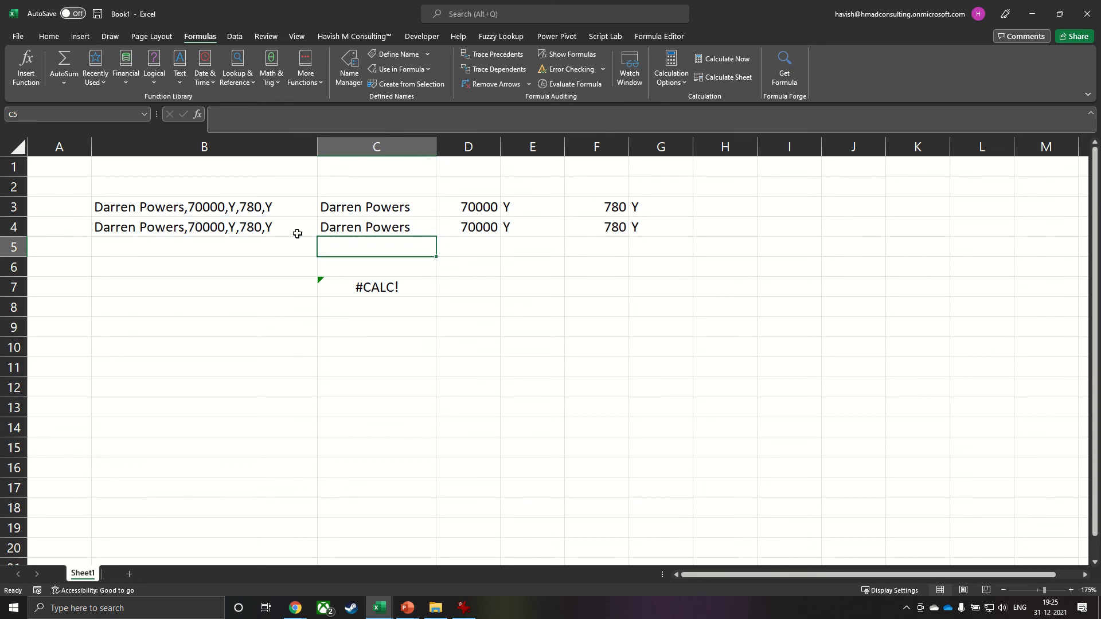
# Clear the leftover LAMBDA formula from cell C7.
pyautogui.press('Down')
pyautogui.press('Down')
pyautogui.press('Delete')
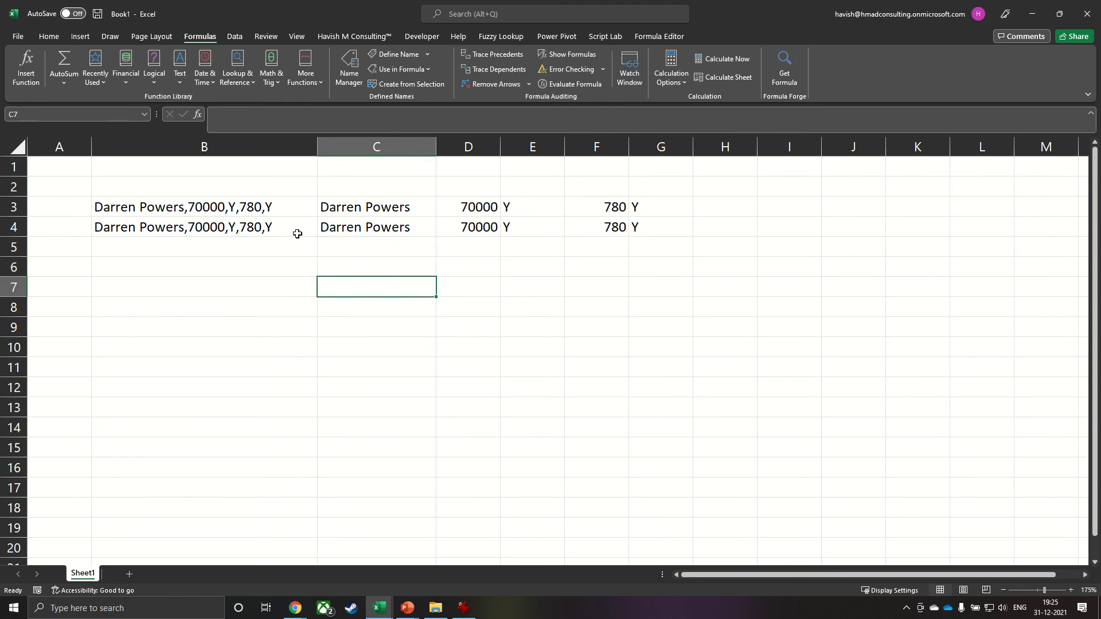
pyautogui.click(248, 304)
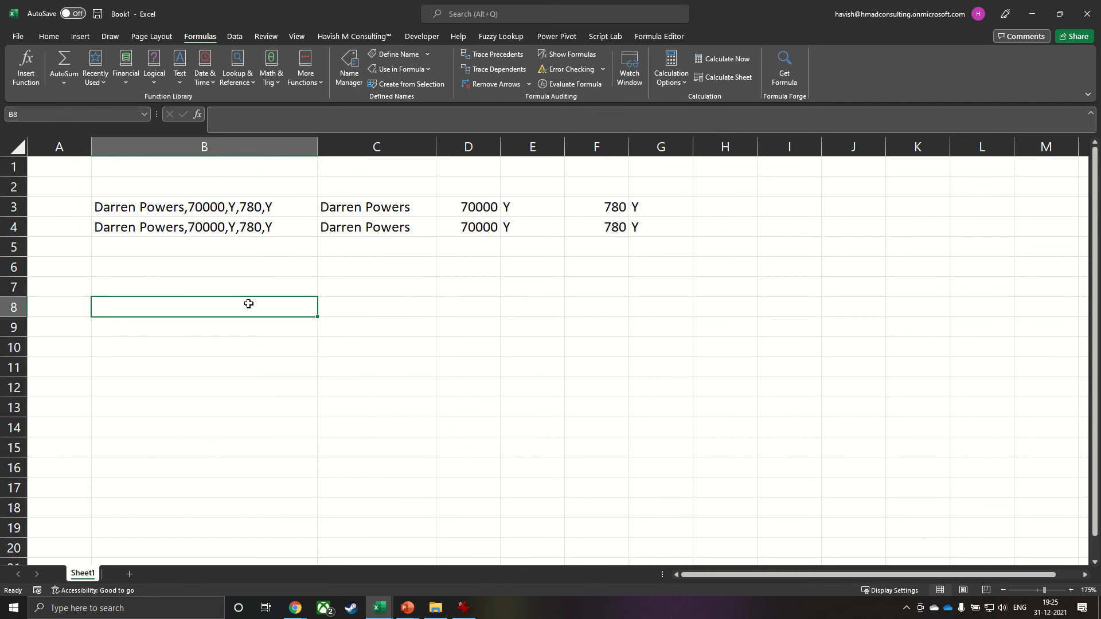
# Reuse the C4 formula text unchanged in C5, as =Split_Text(B4, ",").
pyautogui.click(364, 228)
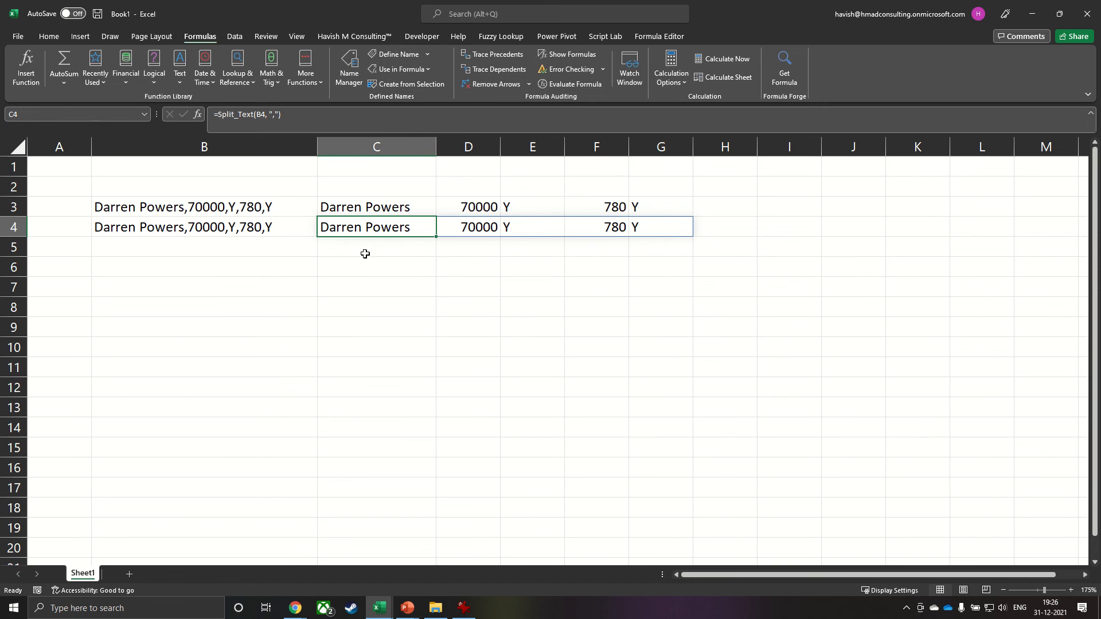
pyautogui.press('F2')
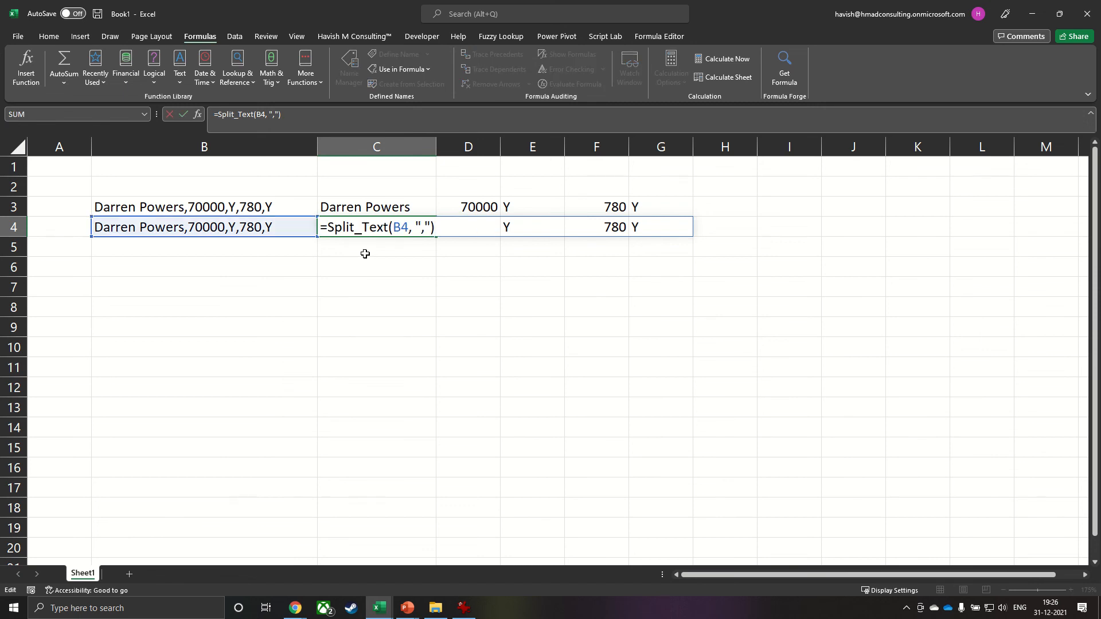
pyautogui.press('Return')
pyautogui.write('=Split_Text(B4, ",")')
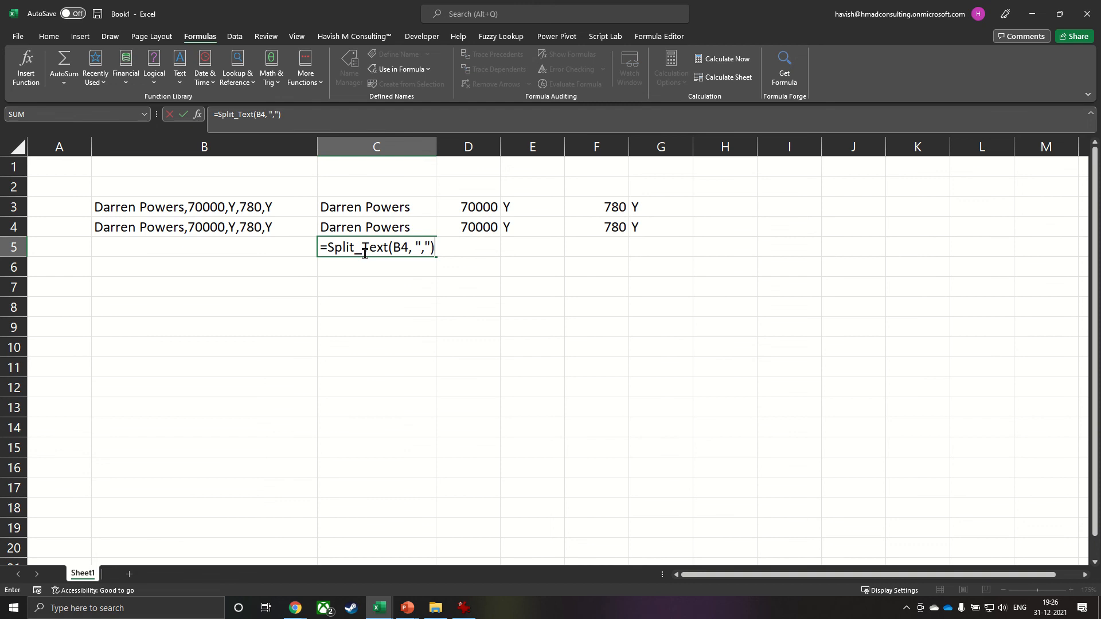
# Wrap the Split_Text formula in C5 in INDEX with position 1, giving =INDEX(Split_Text(B4, ","),1).
pyautogui.press('F2')
pyautogui.press('Home')
pyautogui.press('Right')
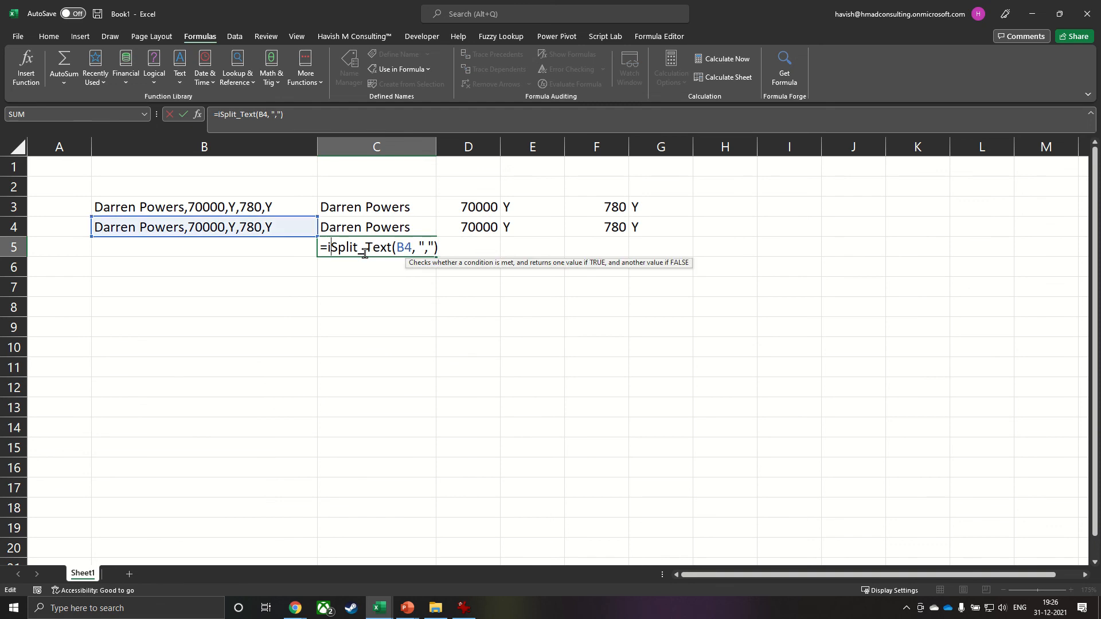
pyautogui.write('index')
pyautogui.press('Tab')
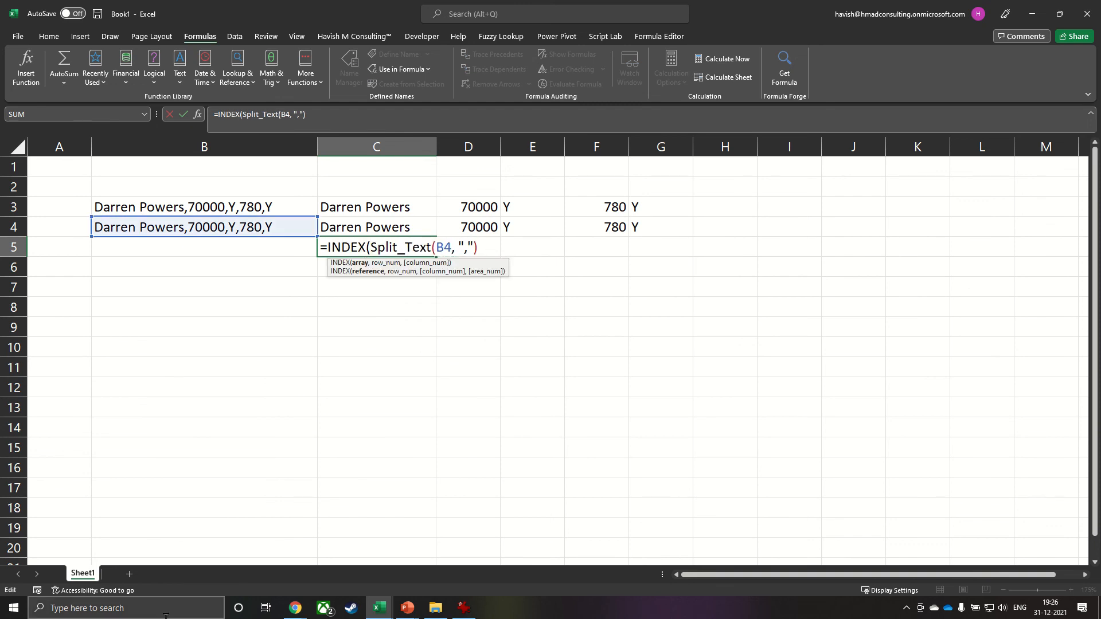
pyautogui.write(',1)')
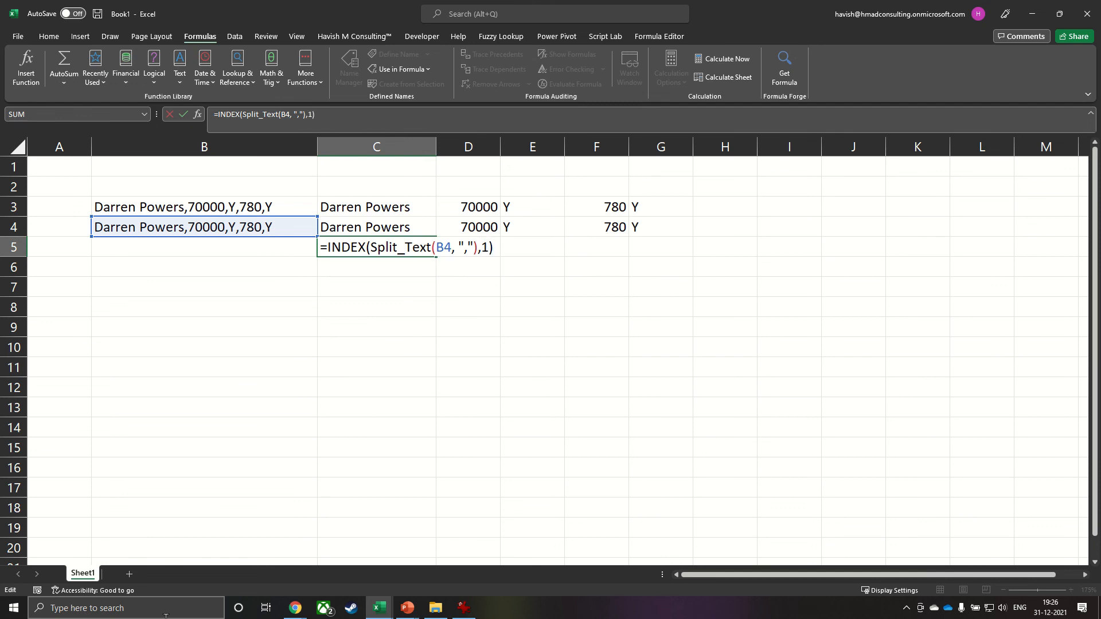
pyautogui.press('Return')
# Change the INDEX position in the C5 formula to 2.
pyautogui.press('Up')
pyautogui.press('F2')
pyautogui.press('Left')
pyautogui.press('BackSpace')
pyautogui.write('2')
pyautogui.press('Return')
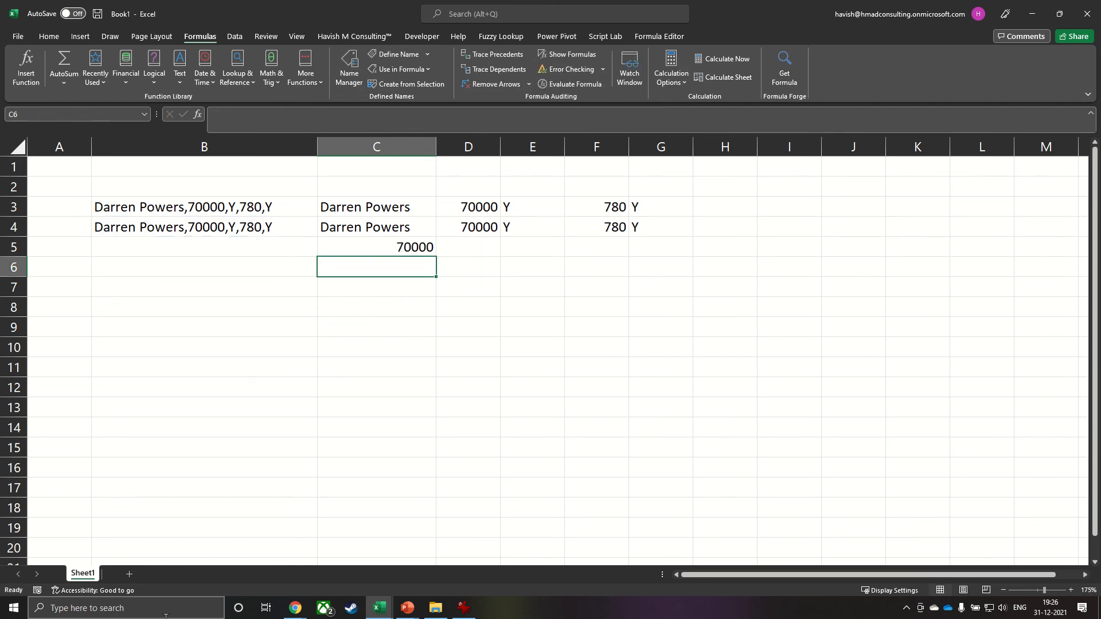
# Replace the INDEX position in the C5 formula with the array {1,2} to return the first two items.
pyautogui.press('Up')
pyautogui.press('F2')
pyautogui.press('Left')
pyautogui.write('{1,2')
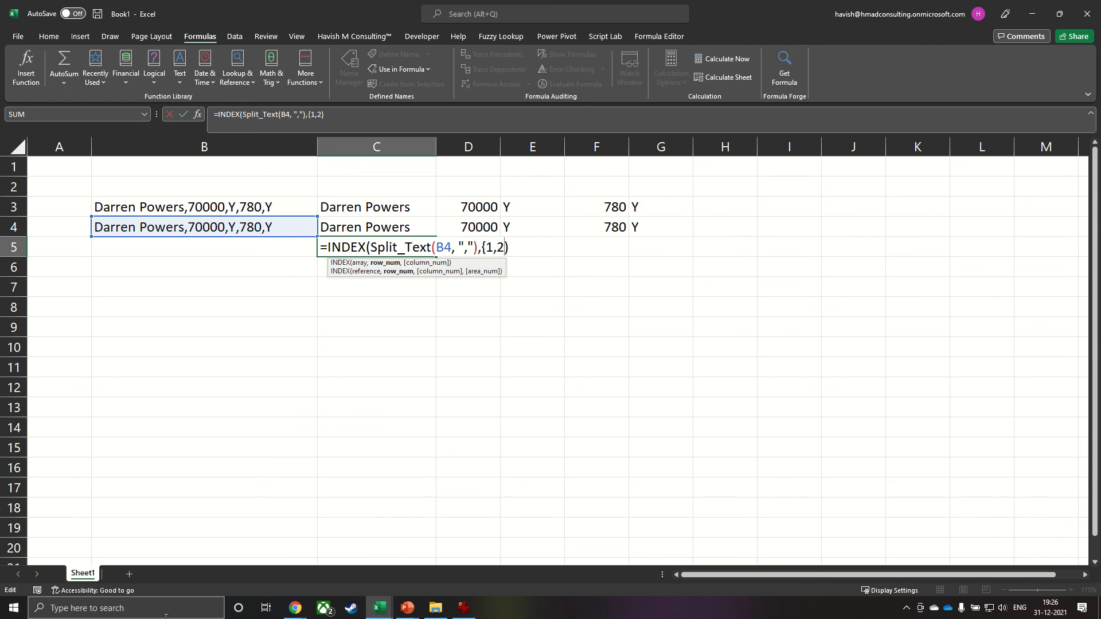
pyautogui.write('}')
pyautogui.press('Return')
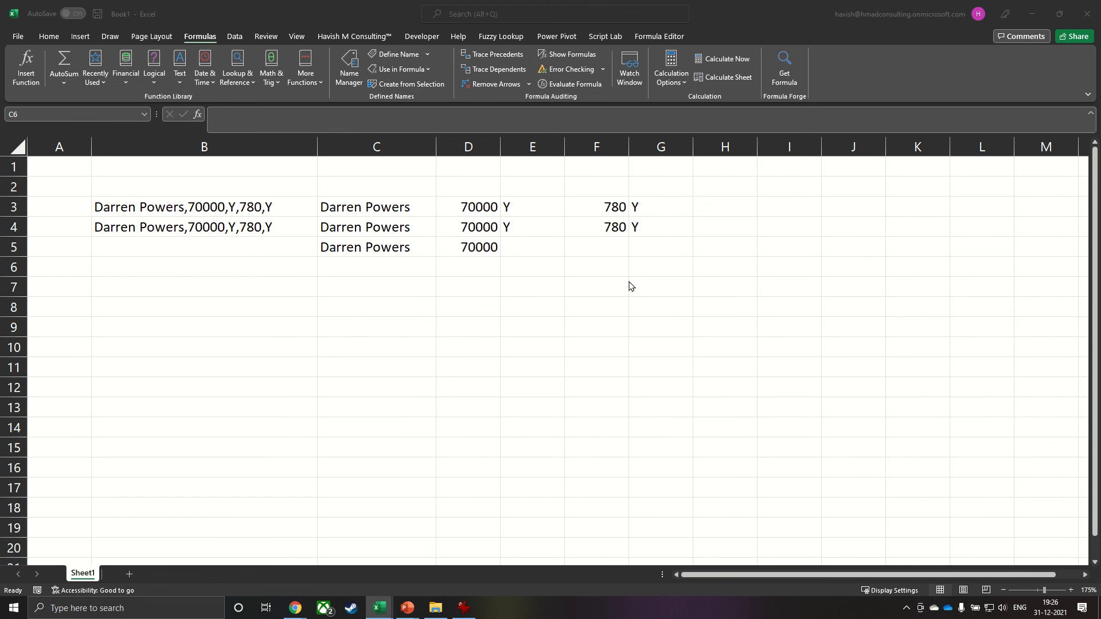
pyautogui.click(429, 276)
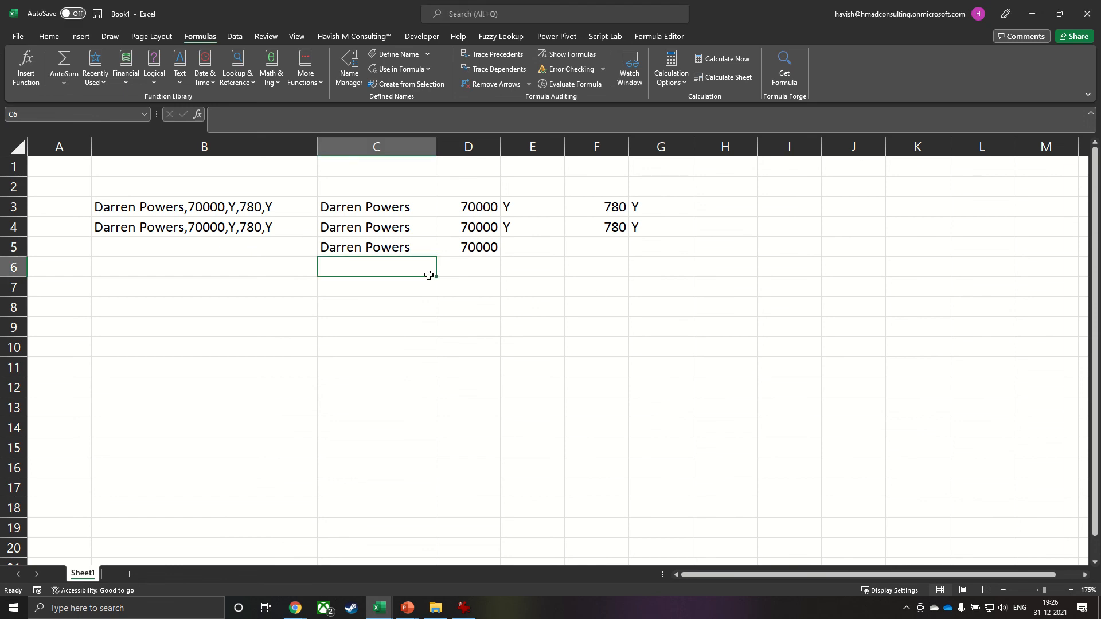